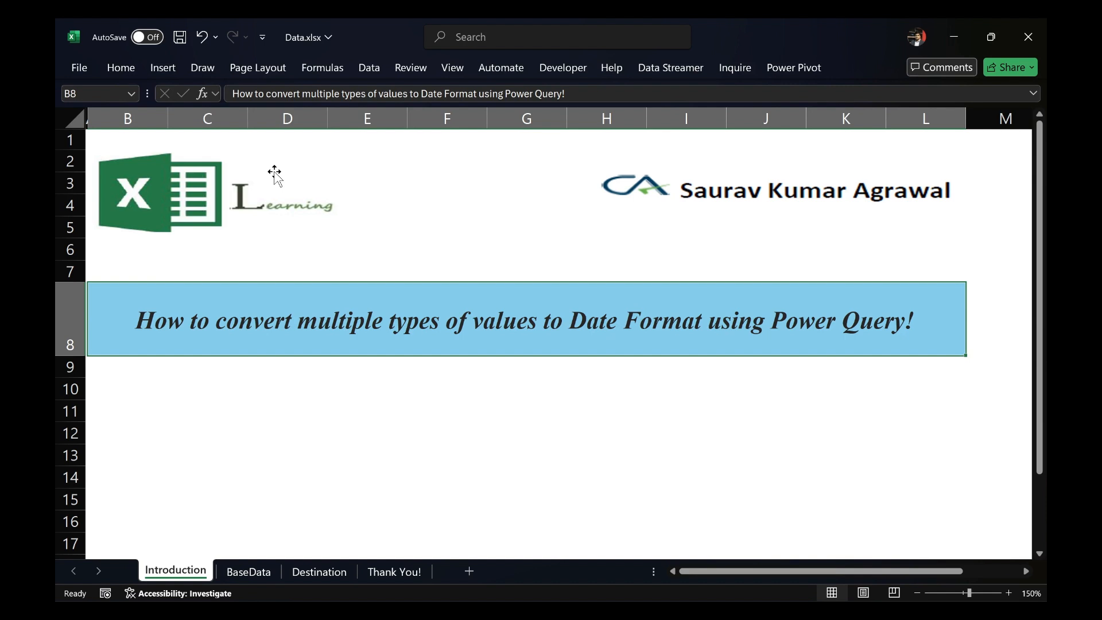
Expand the ribbon, switch to the BaseData sheet and undo the stray entry in cell B3
key(ctrl+F1)
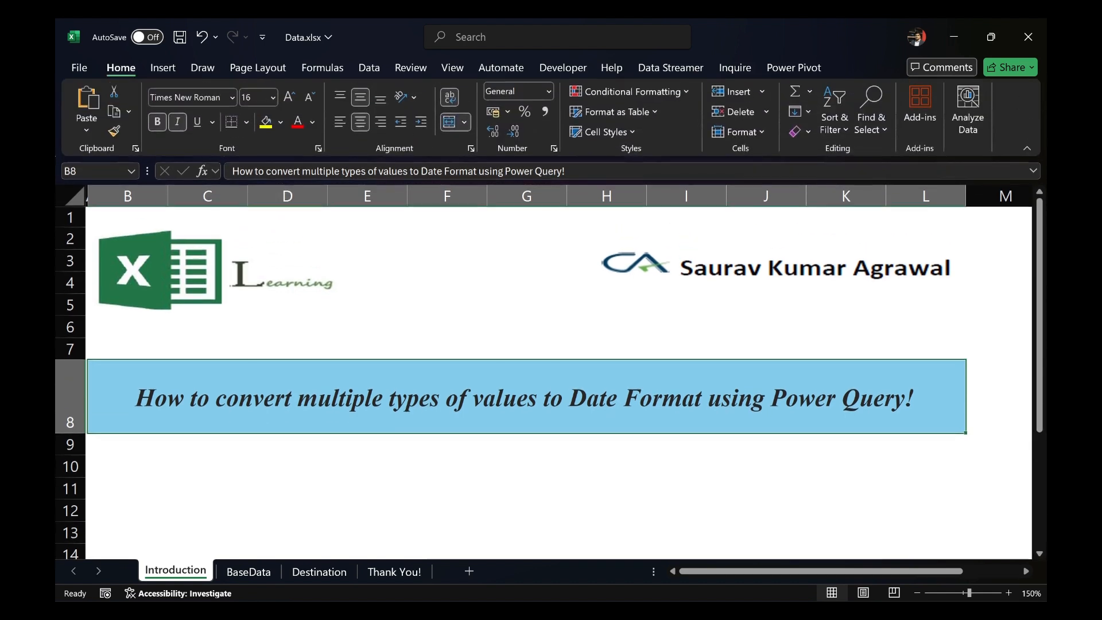
click(249, 571)
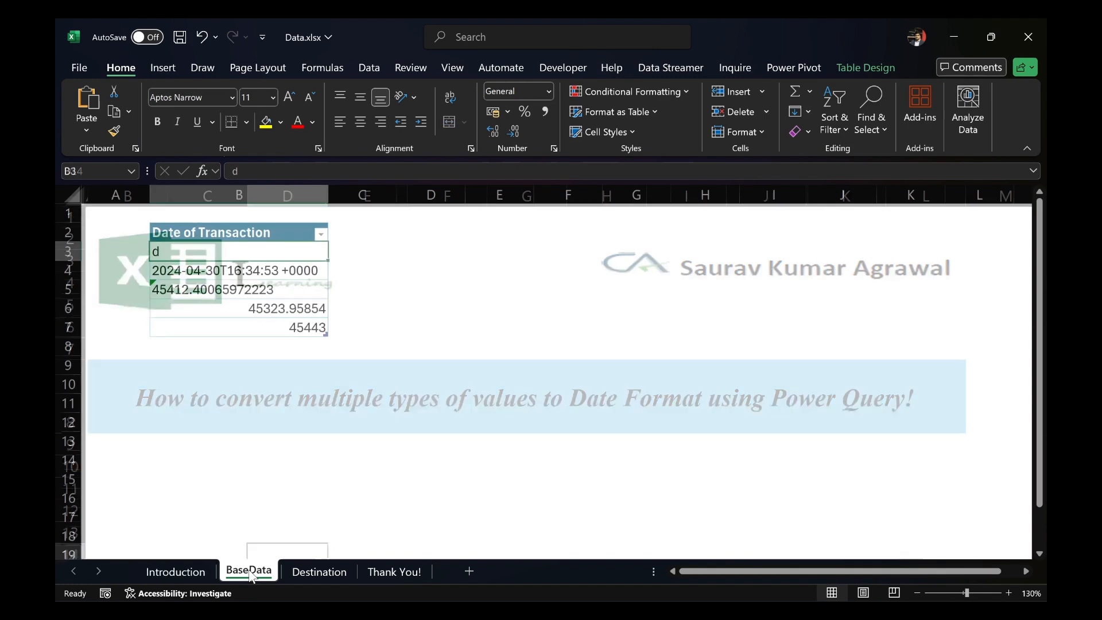
mouse_move(322, 218)
mouse_down()
mouse_move(85, 321)
mouse_move(264, 185)
mouse_up()
key(Escape)
key(ctrl+z)
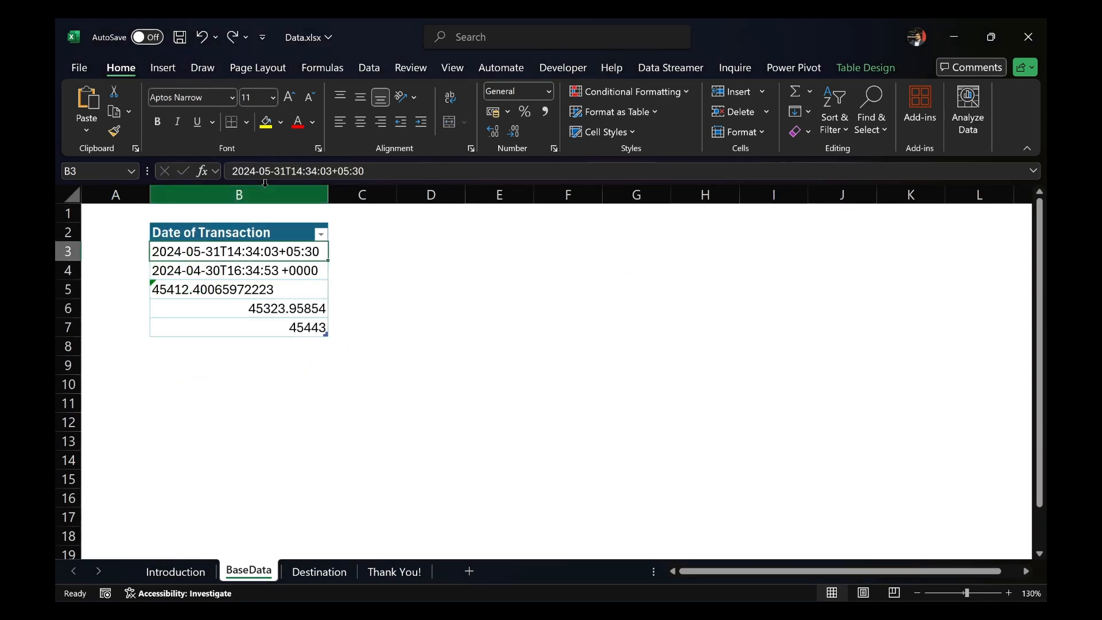
mouse_move(304, 214)
mouse_down()
mouse_move(265, 202)
mouse_move(315, 398)
mouse_move(303, 219)
mouse_move(383, 256)
mouse_move(358, 324)
mouse_move(320, 321)
mouse_move(336, 340)
mouse_move(357, 299)
mouse_move(375, 293)
mouse_up()
drag(295, 291, 408, 277)
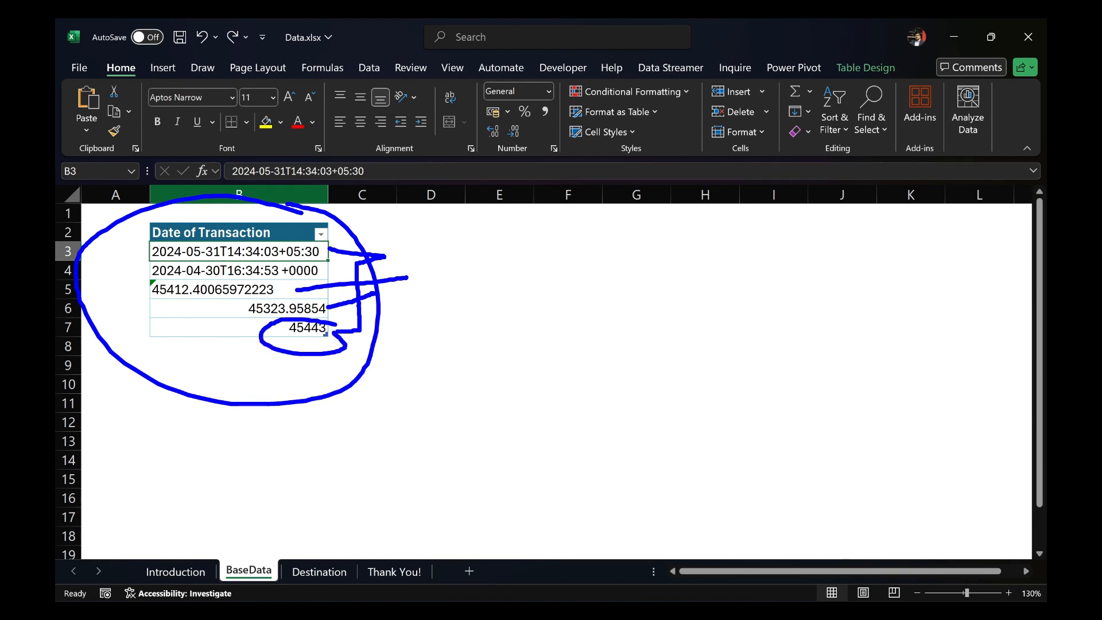
drag(331, 253, 389, 224)
drag(228, 236, 322, 240)
mouse_move(231, 245)
mouse_down()
mouse_move(212, 261)
mouse_move(217, 252)
mouse_up()
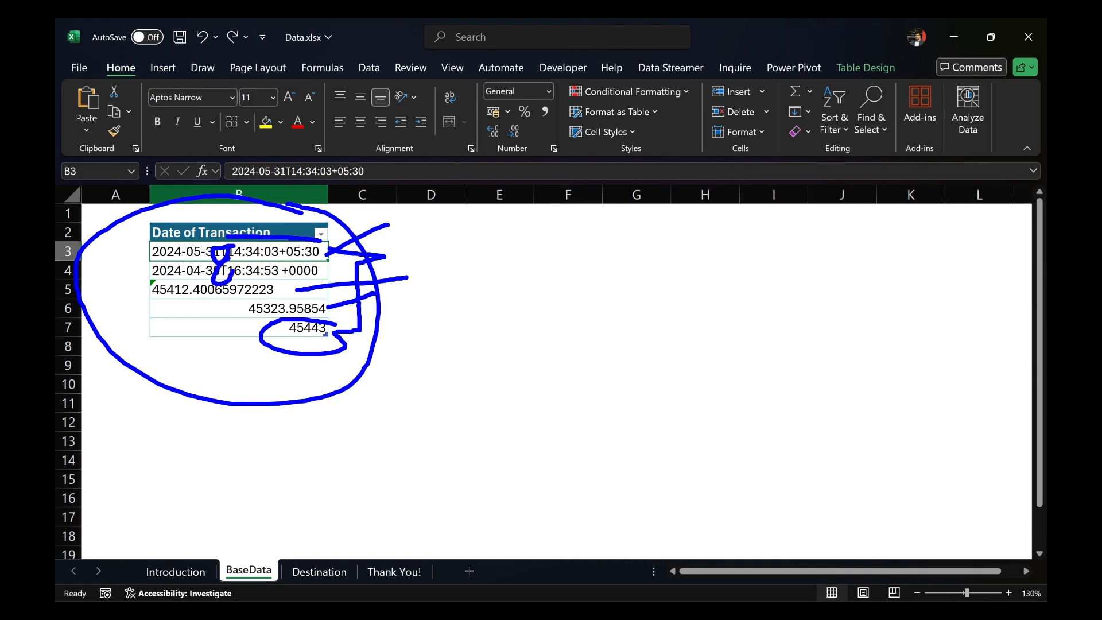
key(Escape)
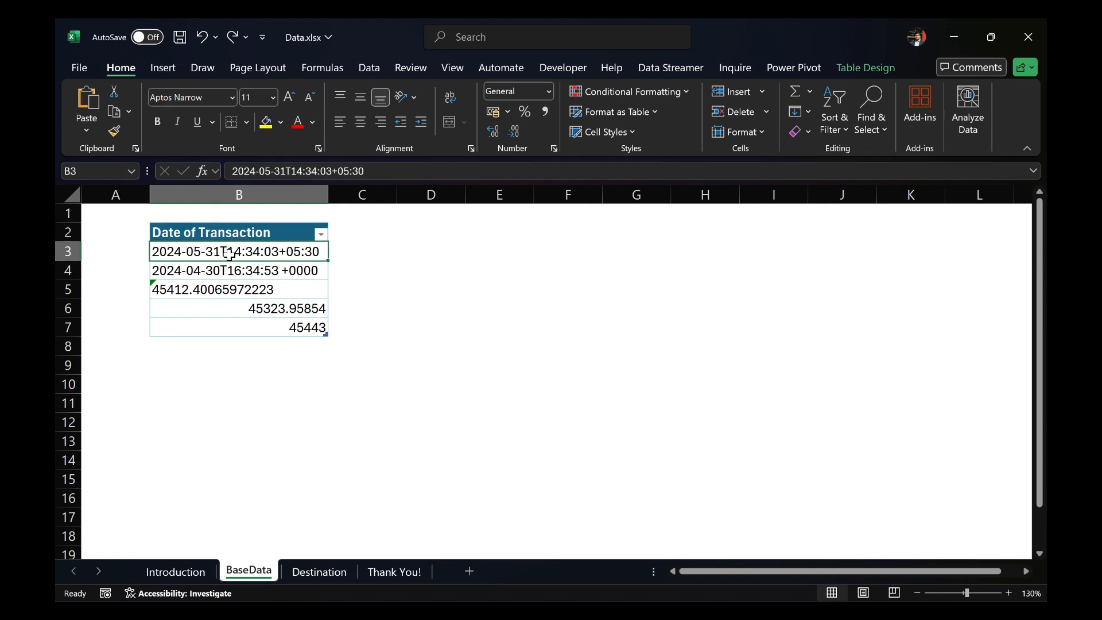
Try to convert the Date of Transaction values to dates with Text to Columns, using the delimited type and the DMY date format
key(ctrl+a)
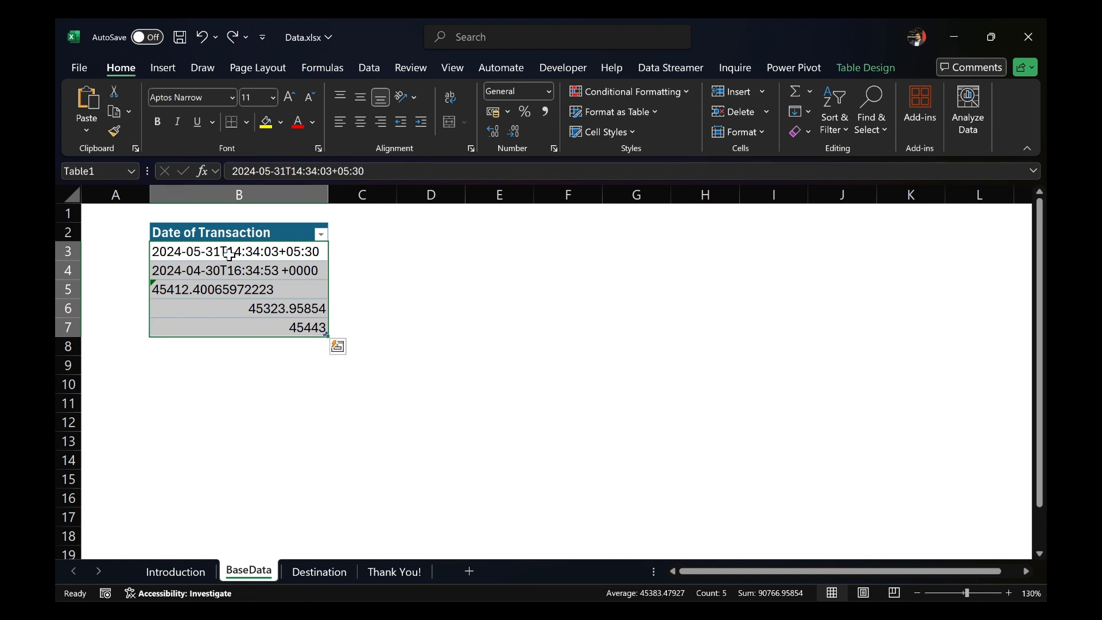
click(372, 70)
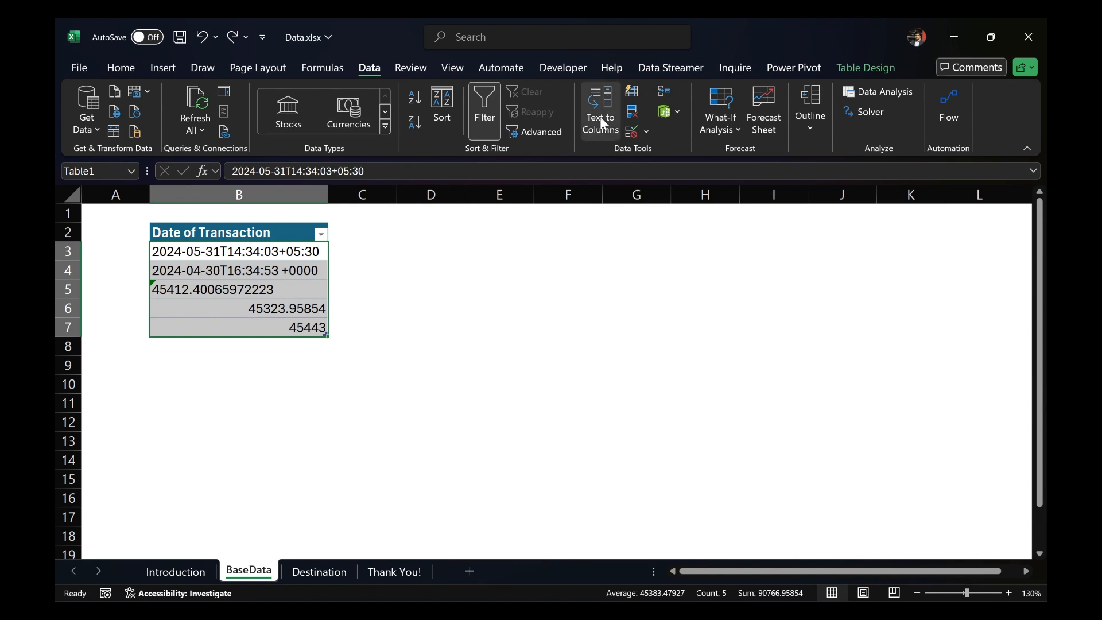
click(601, 120)
click(560, 313)
click(554, 292)
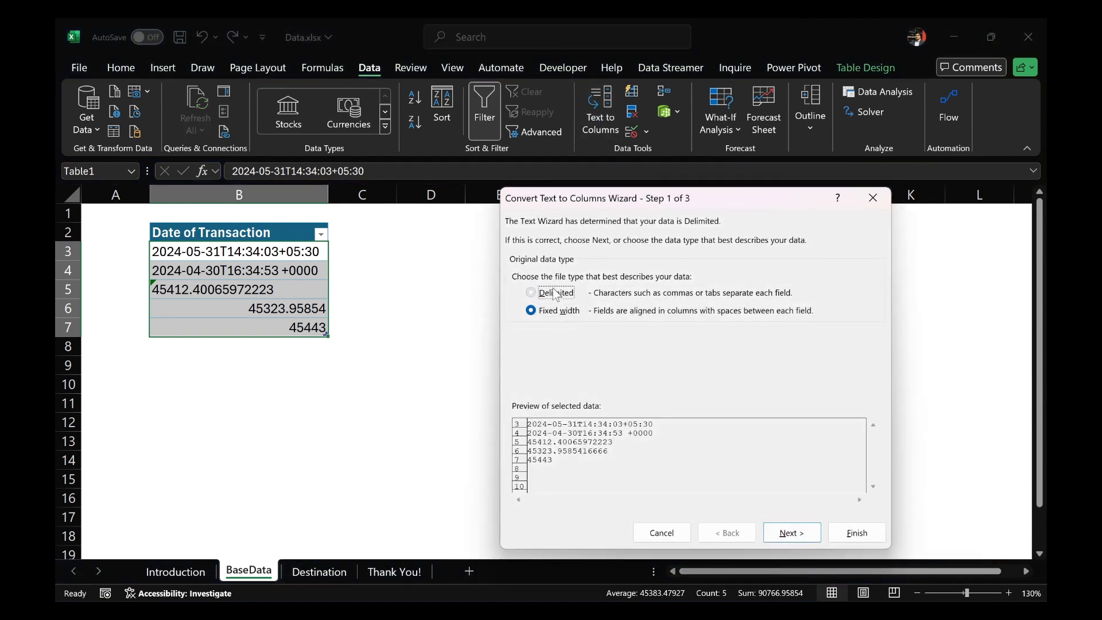
click(798, 536)
click(802, 540)
click(531, 298)
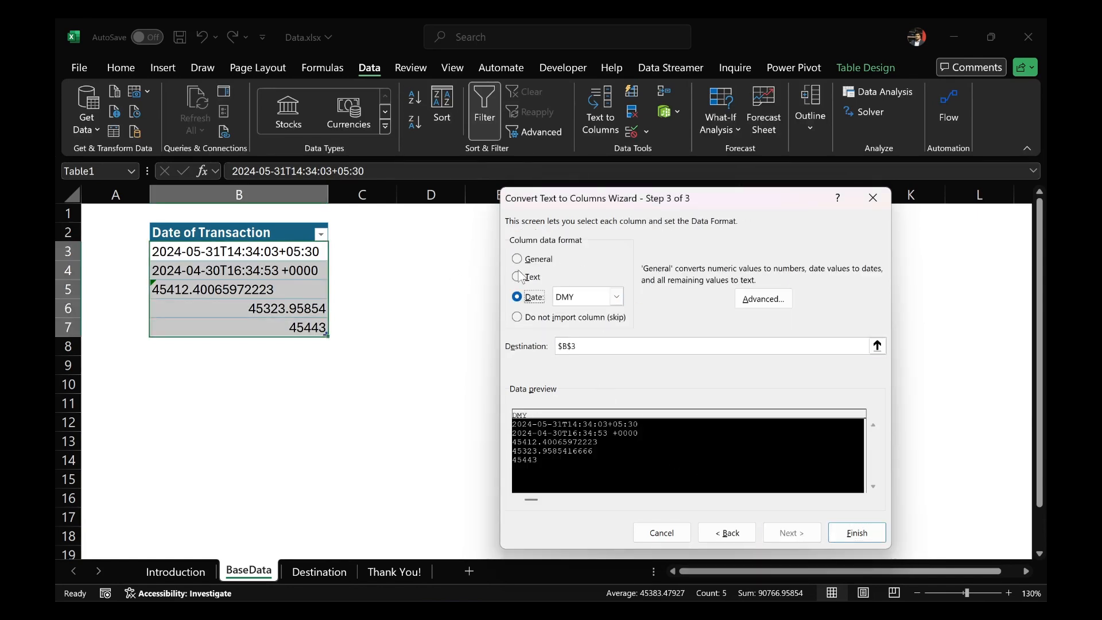
key(ctrl+2)
mouse_move(627, 285)
mouse_down()
mouse_move(504, 282)
mouse_move(602, 278)
mouse_move(592, 275)
mouse_up()
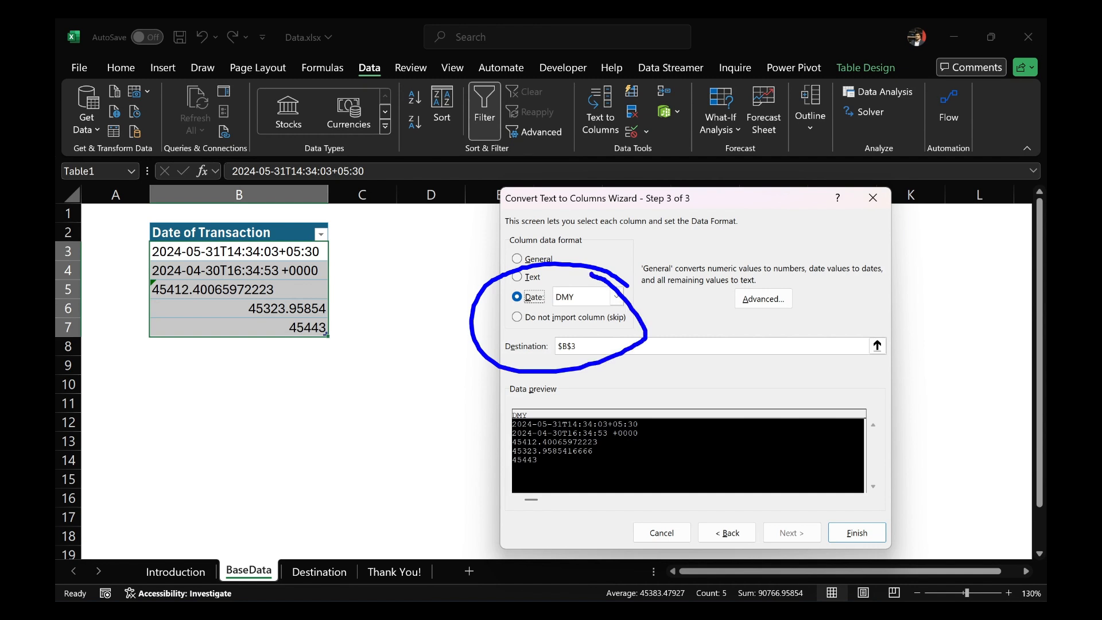
key(Escape)
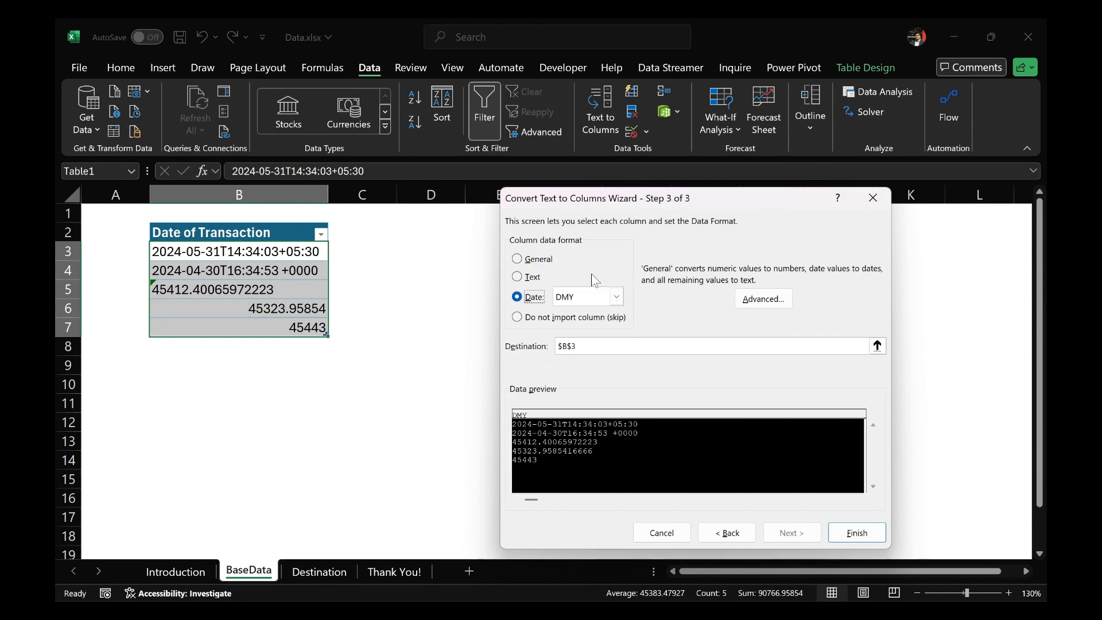
click(860, 533)
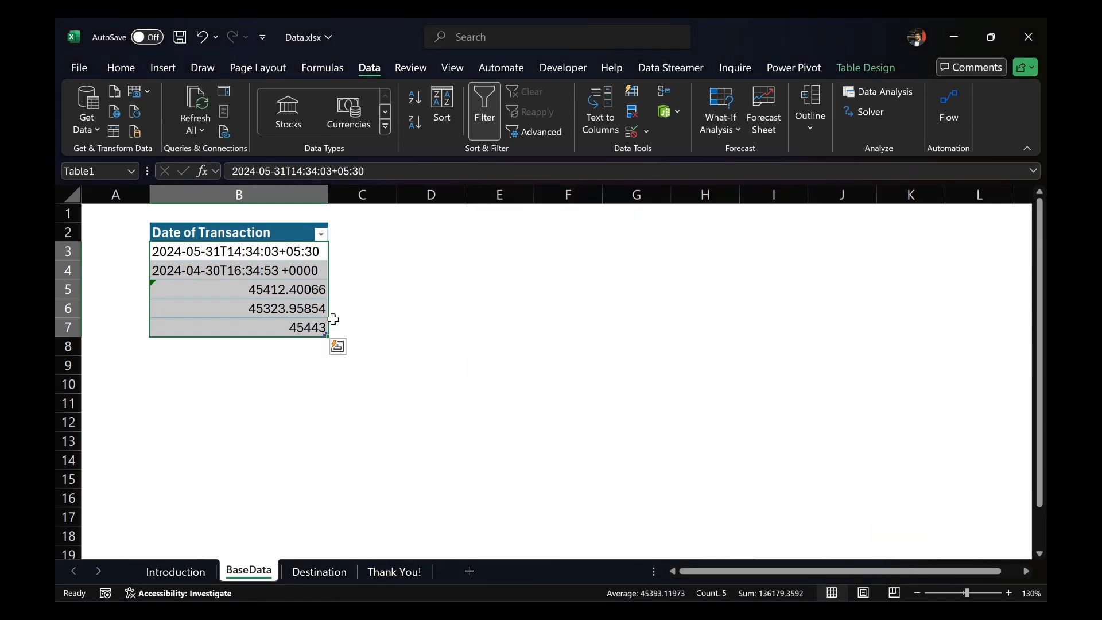
key(ctrl+2)
mouse_move(343, 213)
mouse_down()
mouse_move(87, 347)
mouse_move(291, 215)
mouse_move(281, 204)
mouse_up()
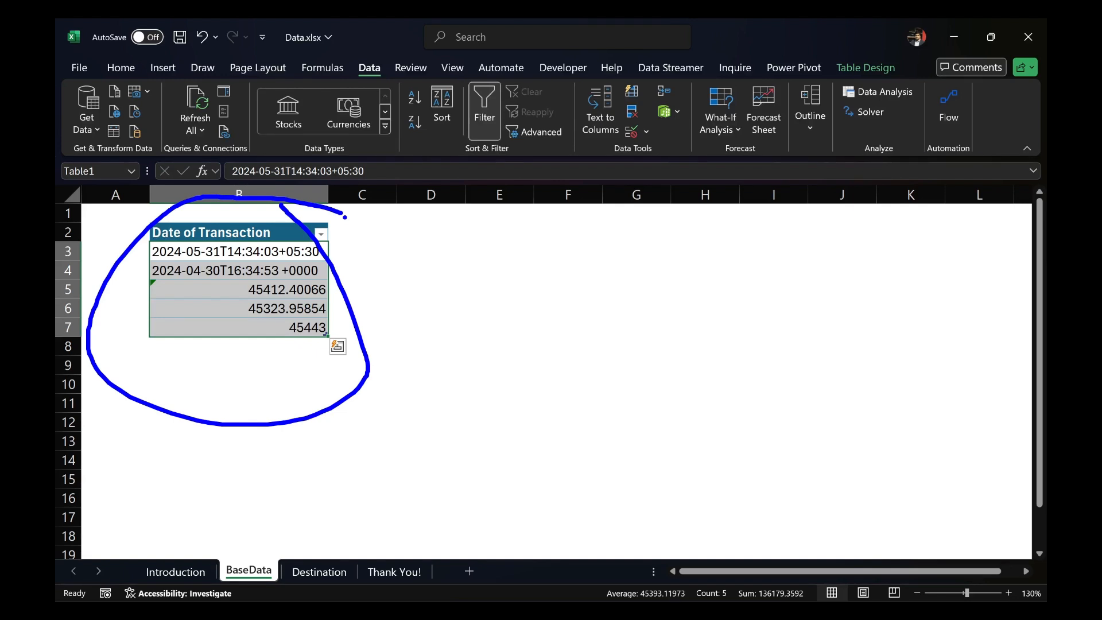
Undo the Text to Columns conversion of the Date of Transaction column
key(ctrl+z)
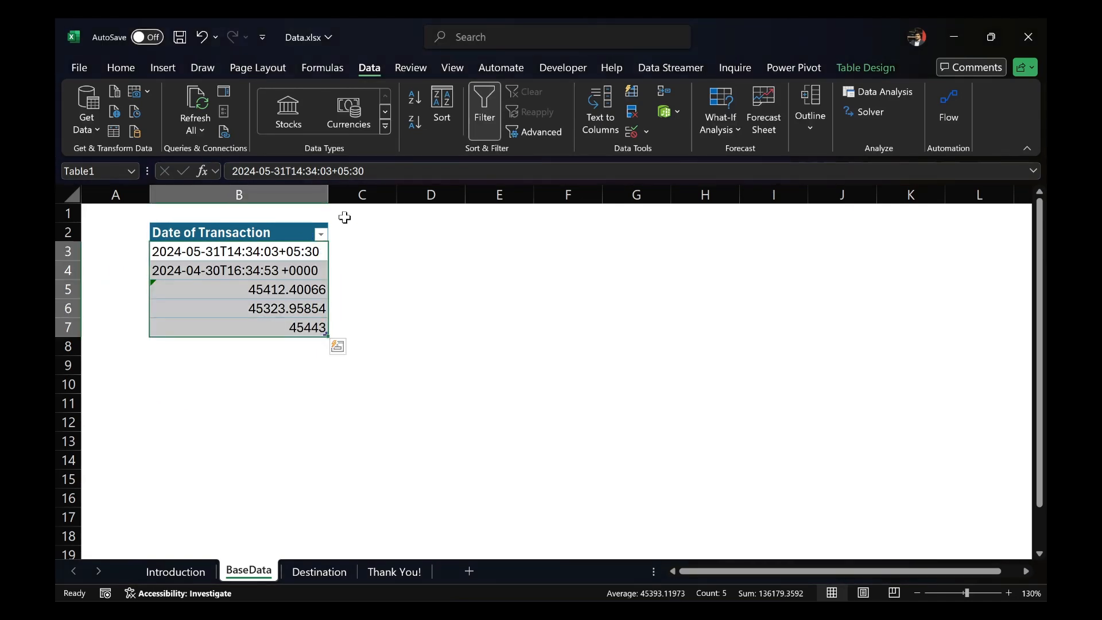
key(ctrl+z)
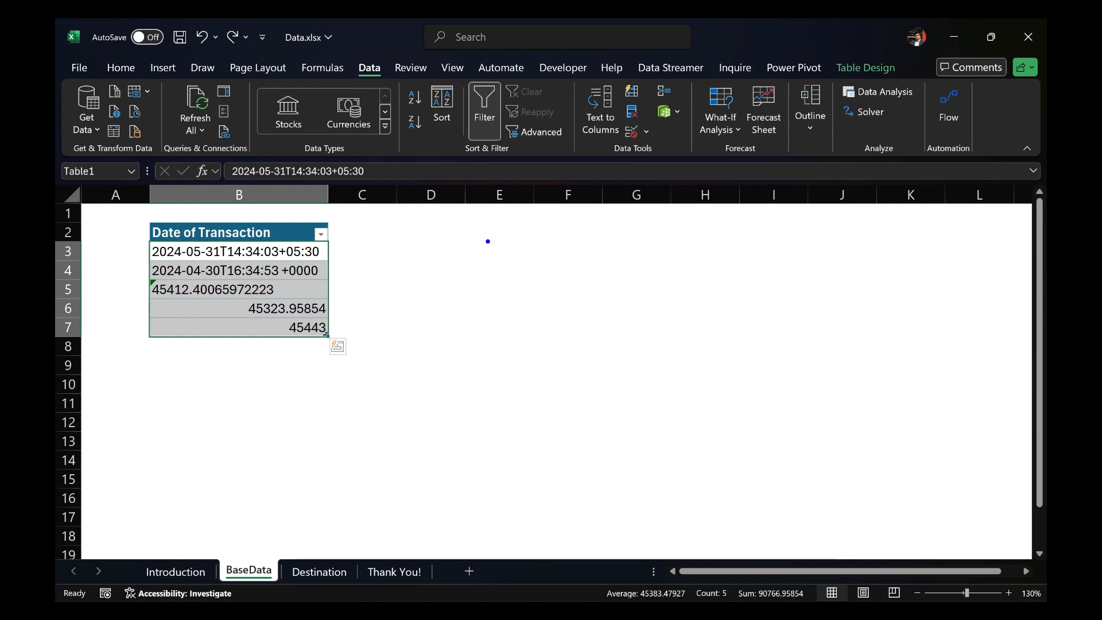
drag(409, 262, 440, 262)
drag(452, 262, 452, 313)
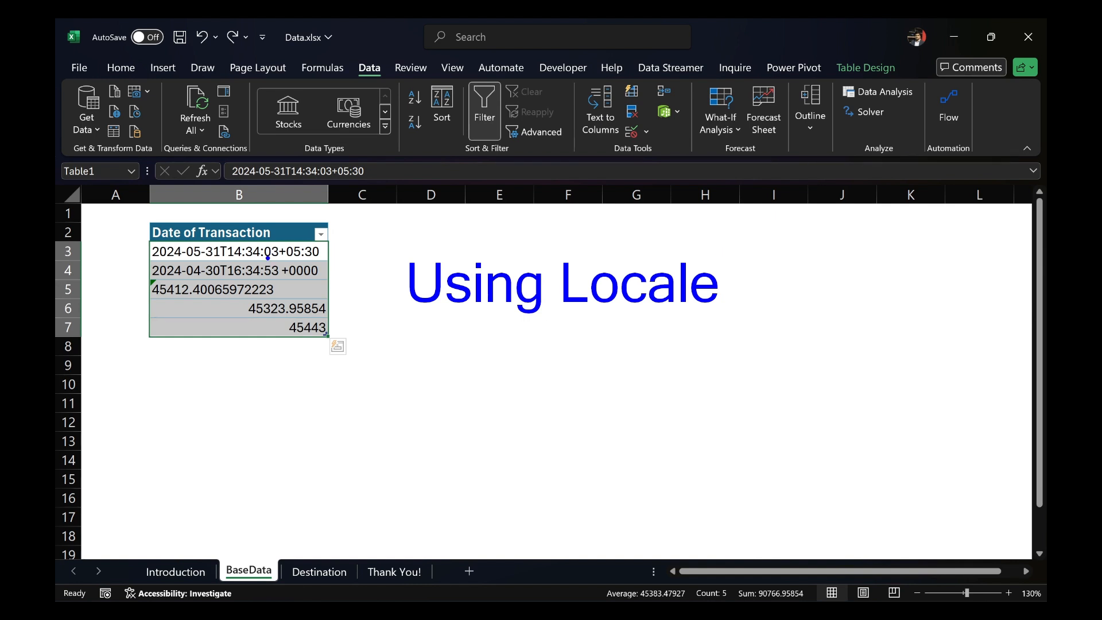
drag(338, 246, 345, 330)
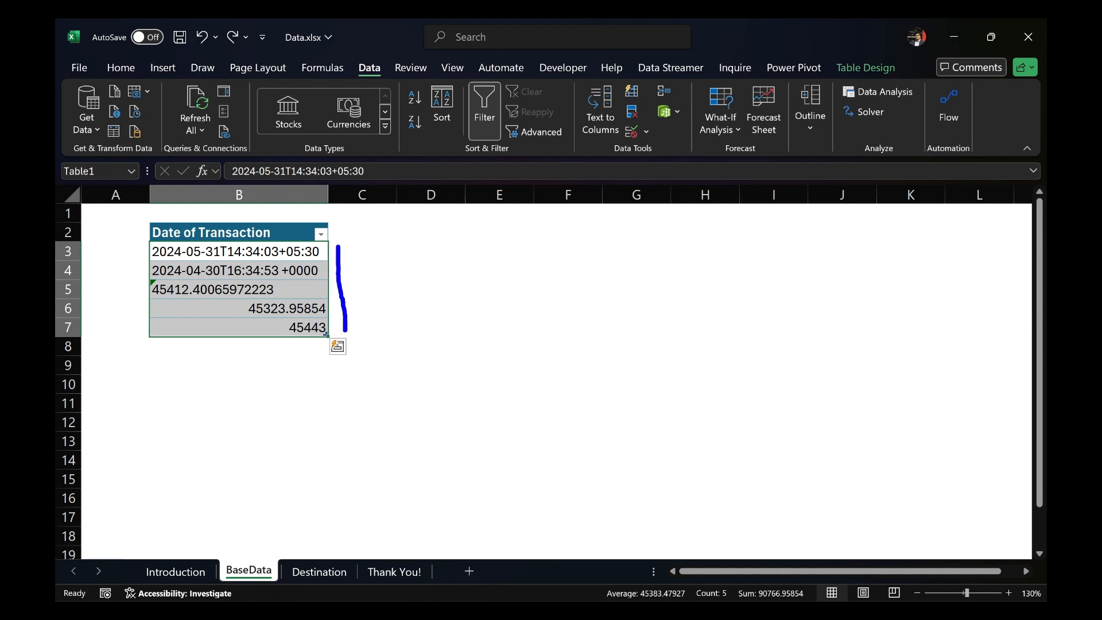
key(Escape)
Load the Date of Transaction table in B2:B7 into the Power Query Editor as a new query
drag(255, 234, 253, 338)
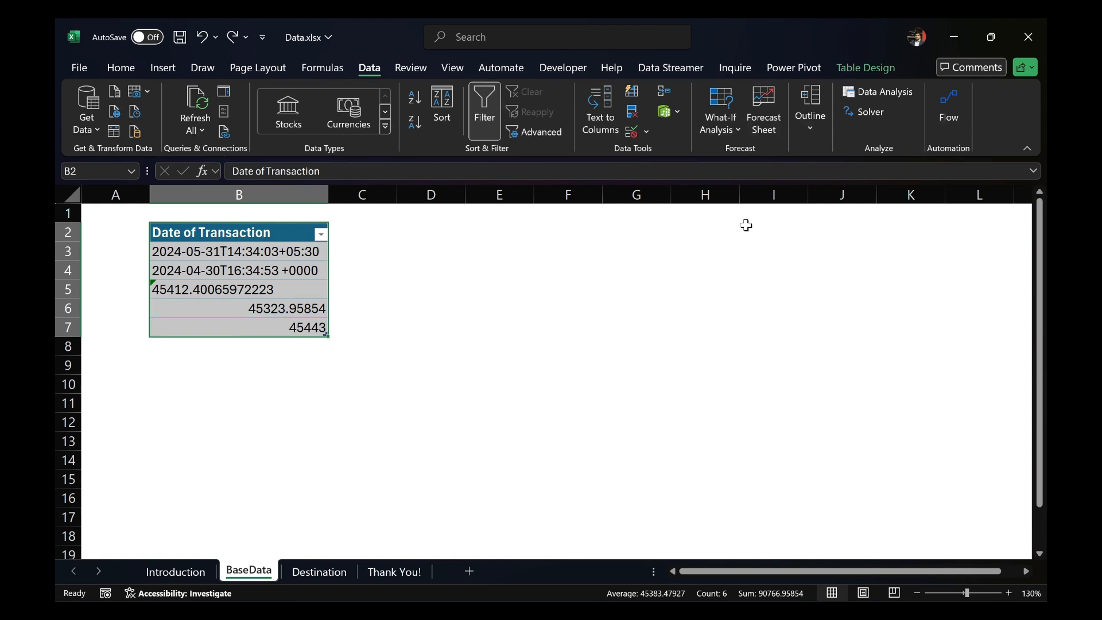
click(854, 67)
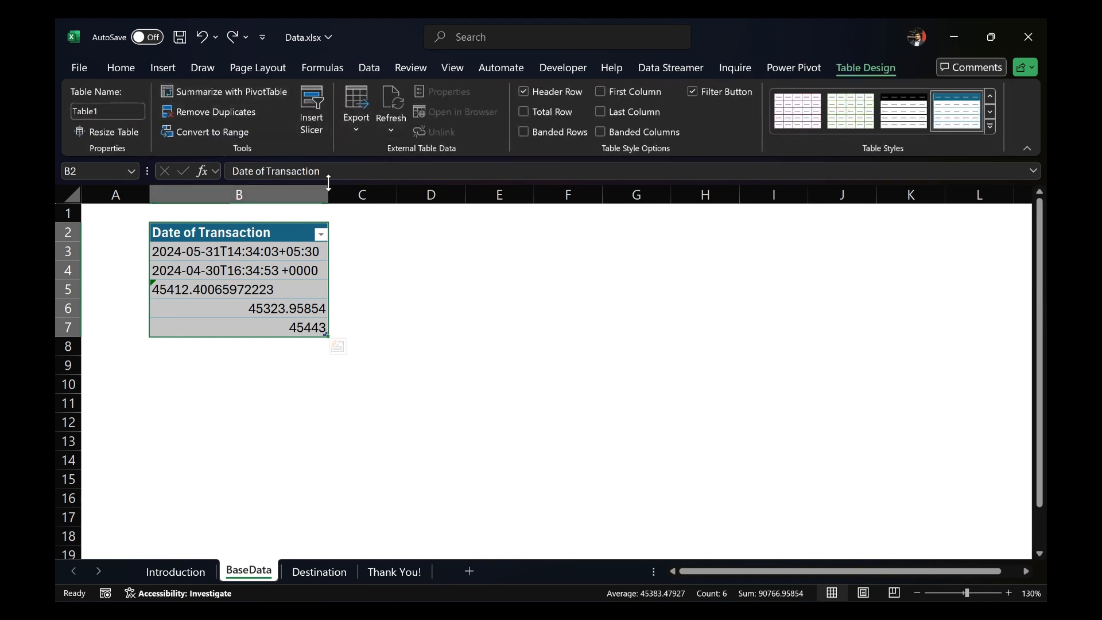
click(370, 68)
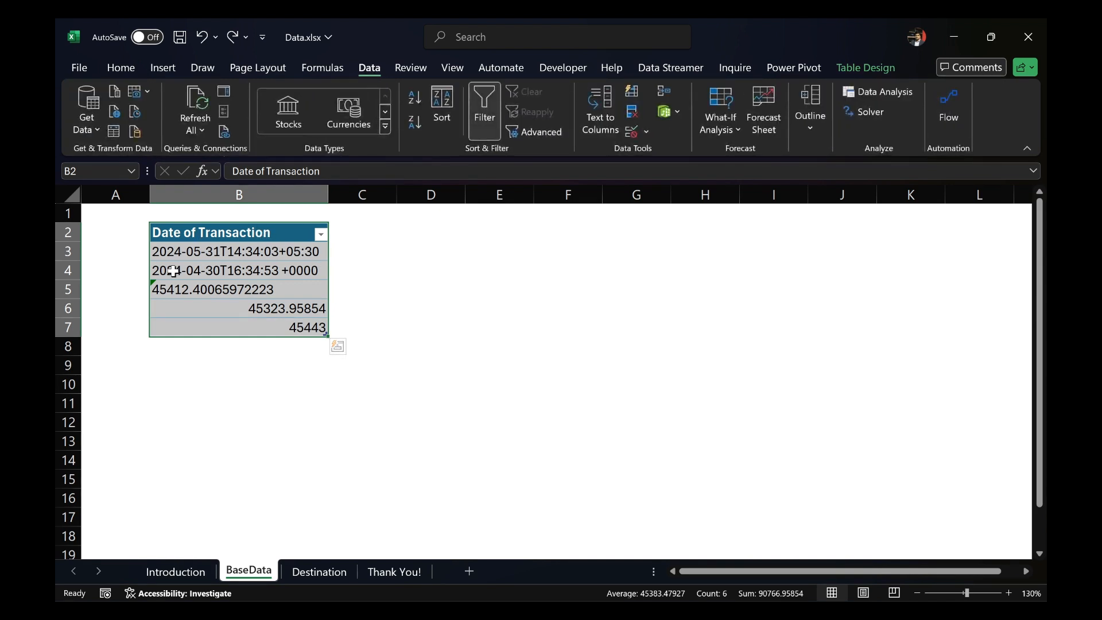
click(115, 138)
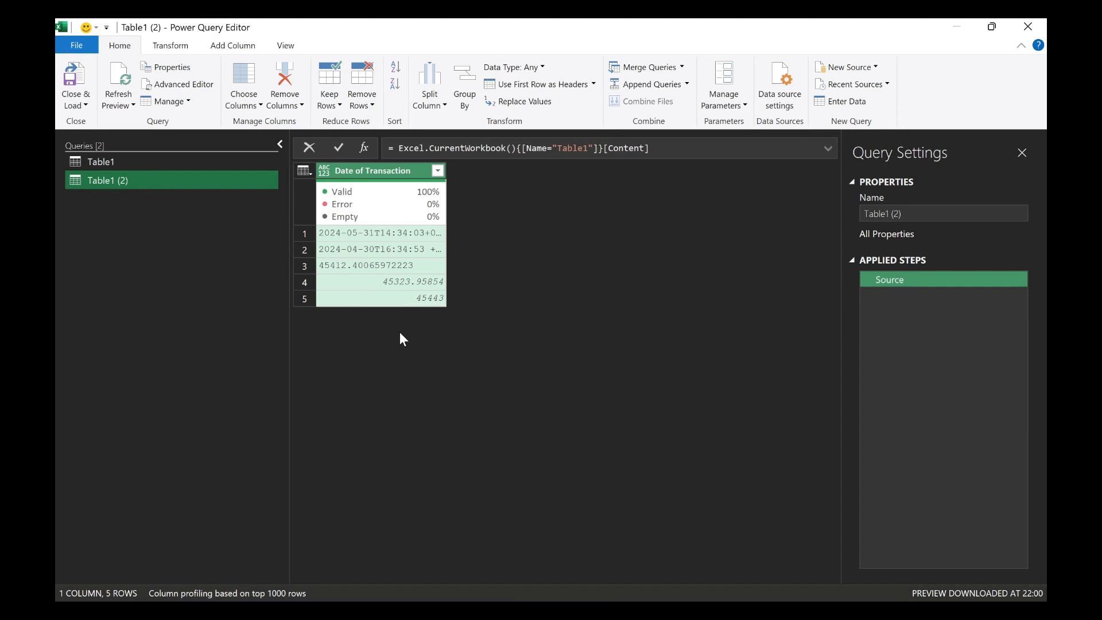
mouse_move(601, 19)
mouse_down()
mouse_move(56, 21)
mouse_move(587, 571)
mouse_move(835, 77)
mouse_move(603, 20)
mouse_up()
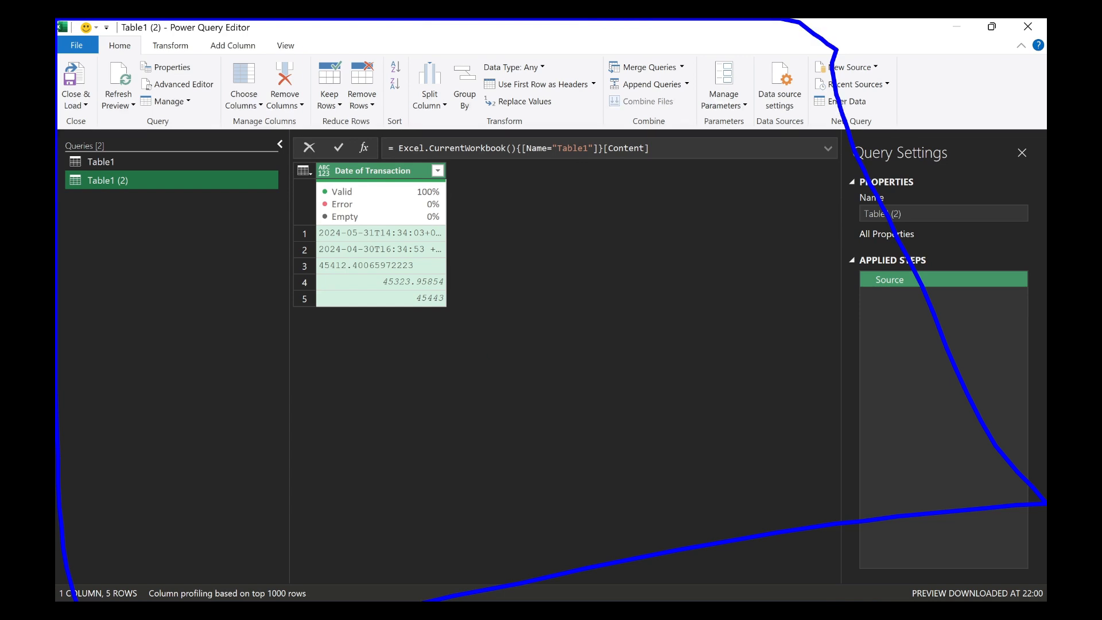
key(Escape)
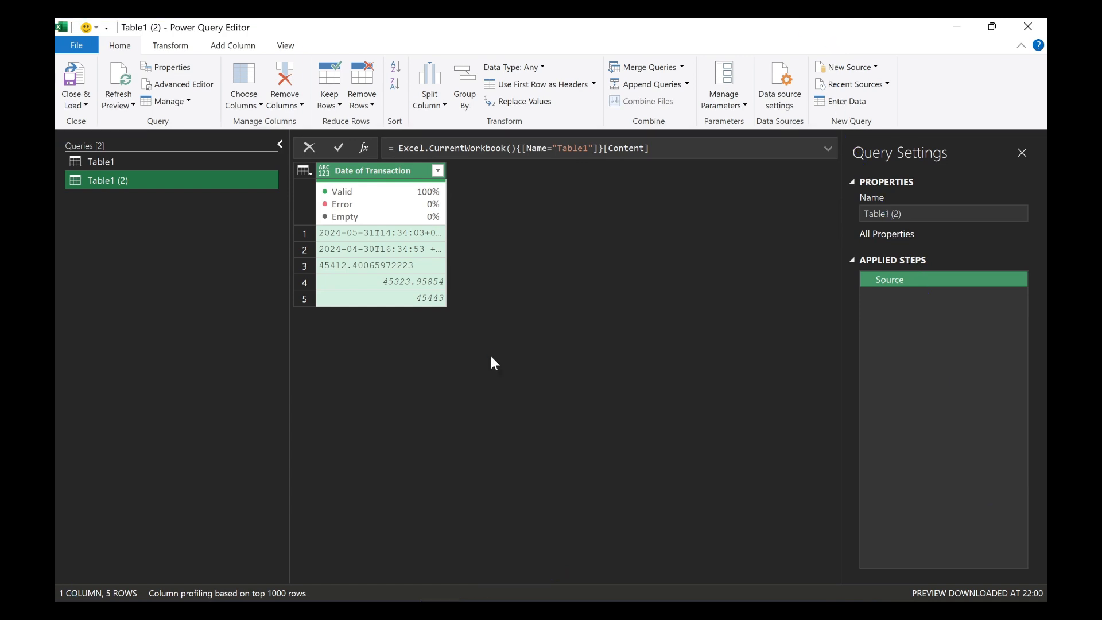
Try to change the Date of Transaction column's type using locale, with data type Date and locale English (India)
click(370, 177)
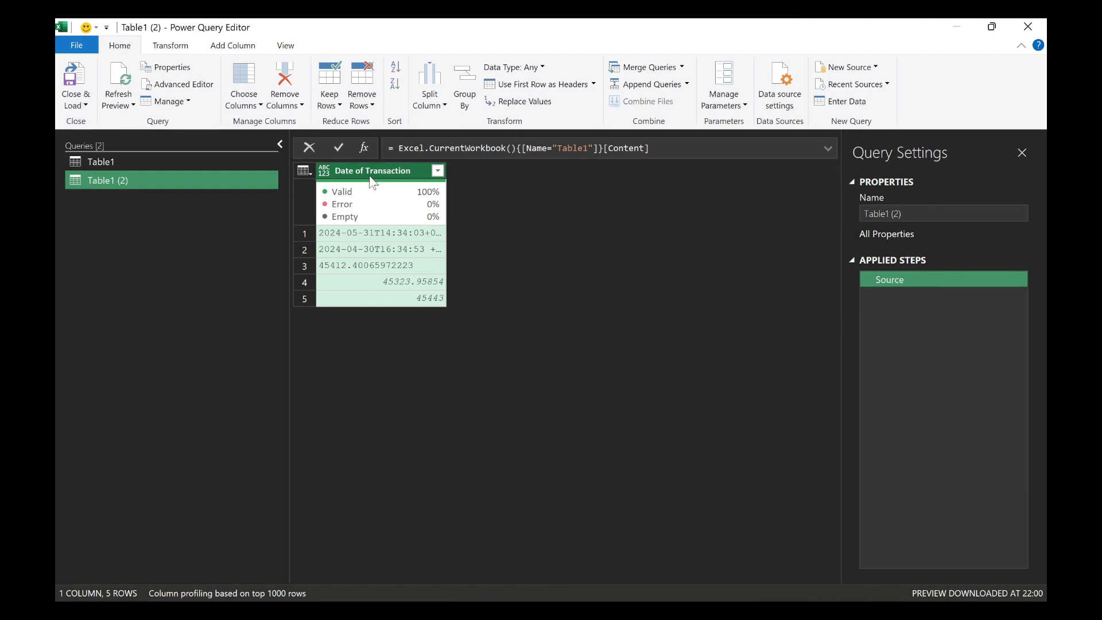
right_click(370, 174)
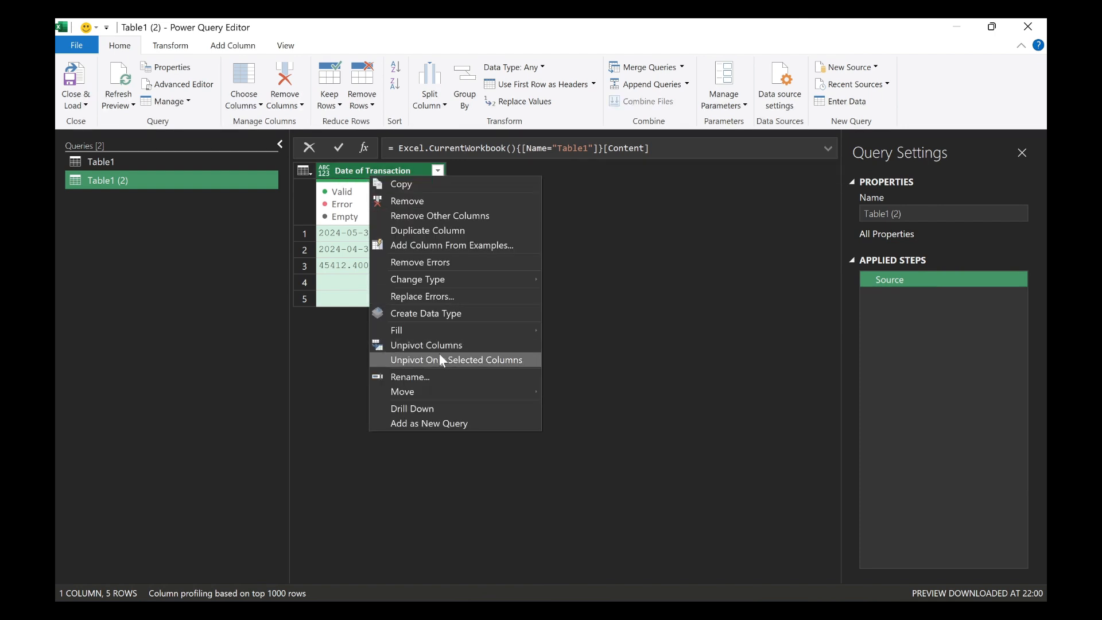
mouse_move(451, 285)
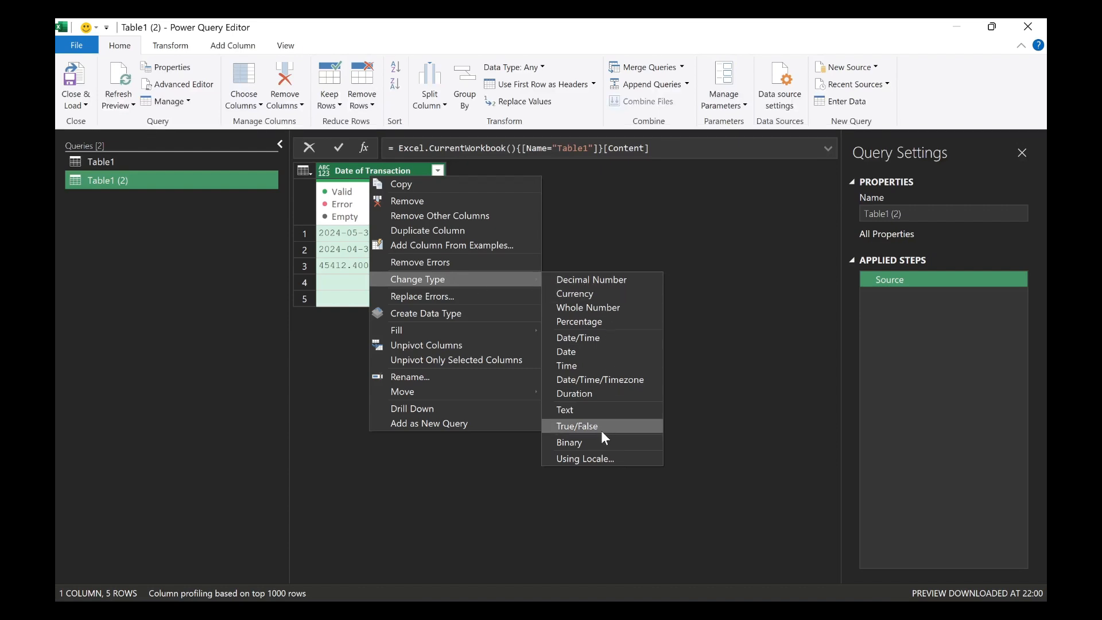
click(596, 457)
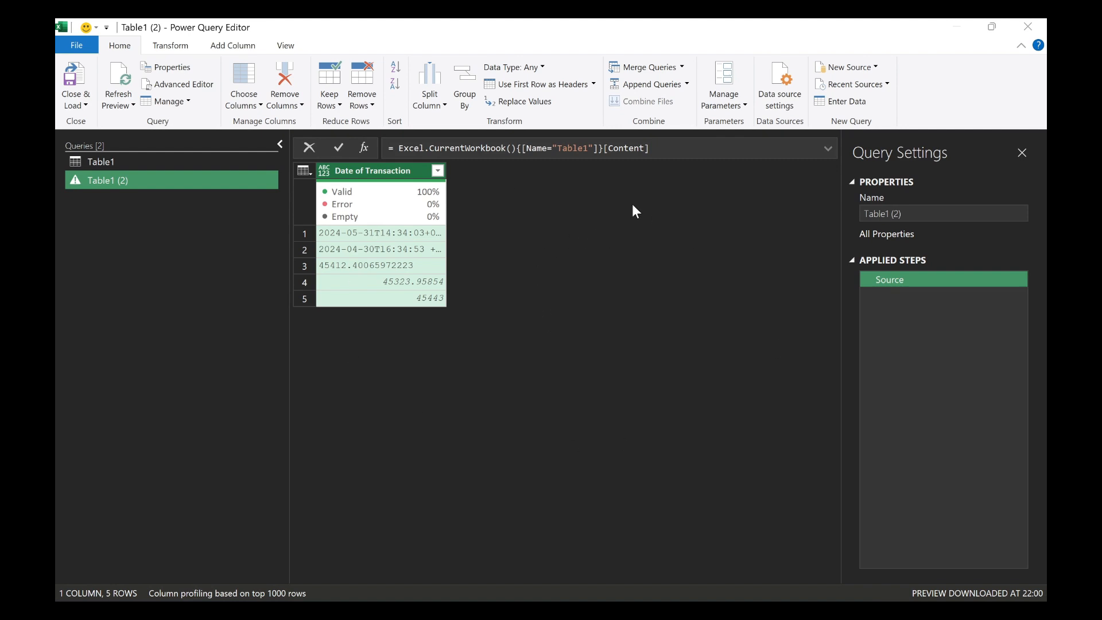
click(397, 303)
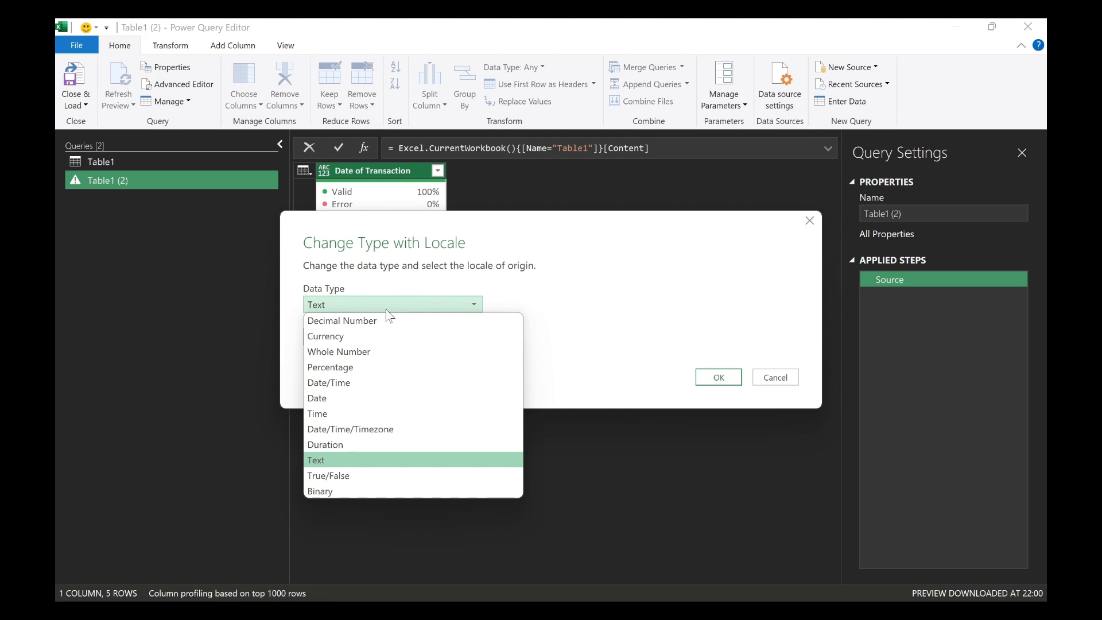
click(328, 400)
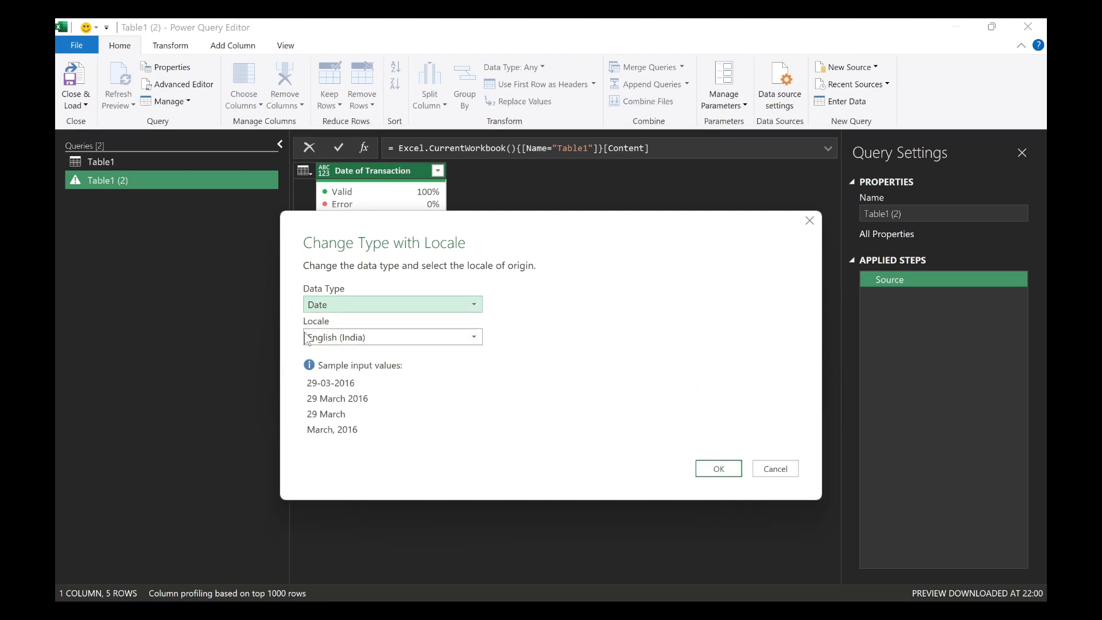
click(716, 468)
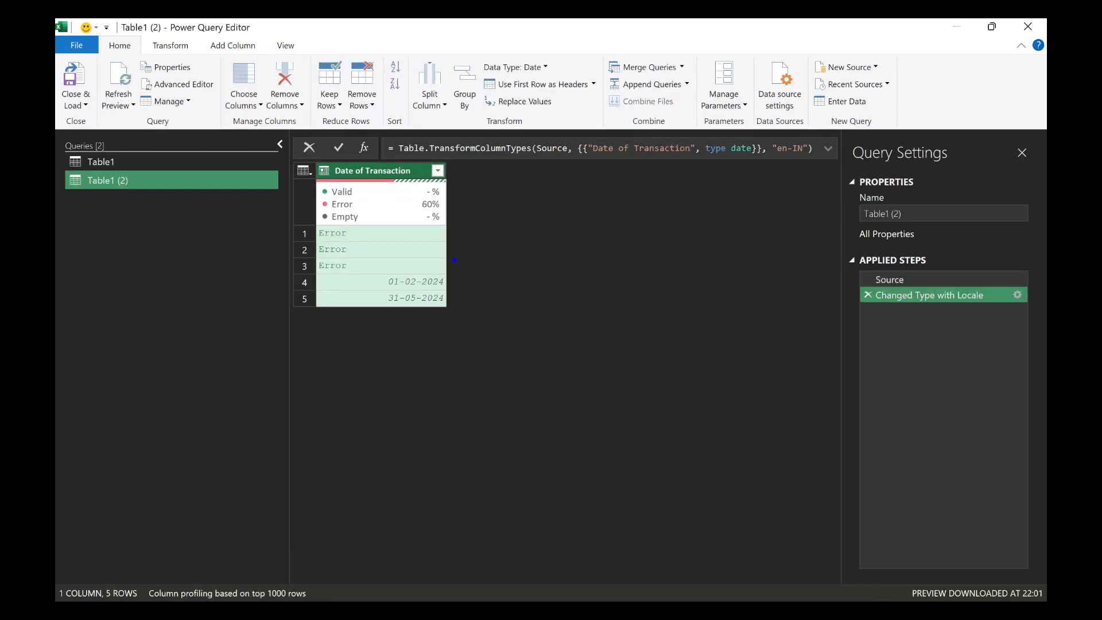
drag(350, 290, 443, 277)
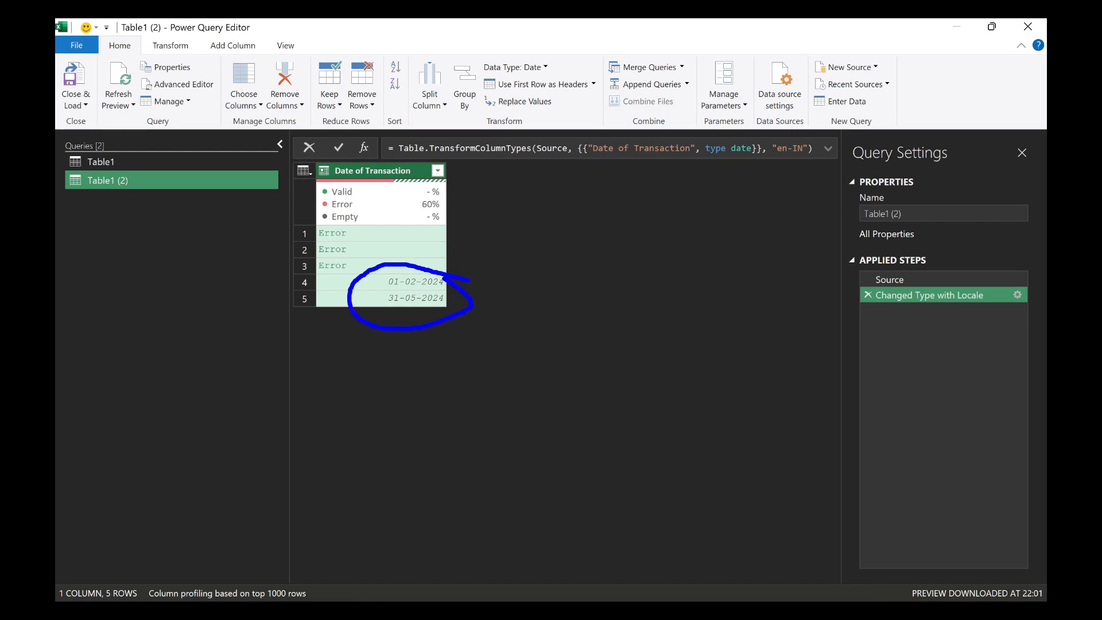
mouse_move(457, 219)
mouse_down()
mouse_move(466, 278)
mouse_move(319, 278)
mouse_move(351, 205)
mouse_move(458, 218)
mouse_up()
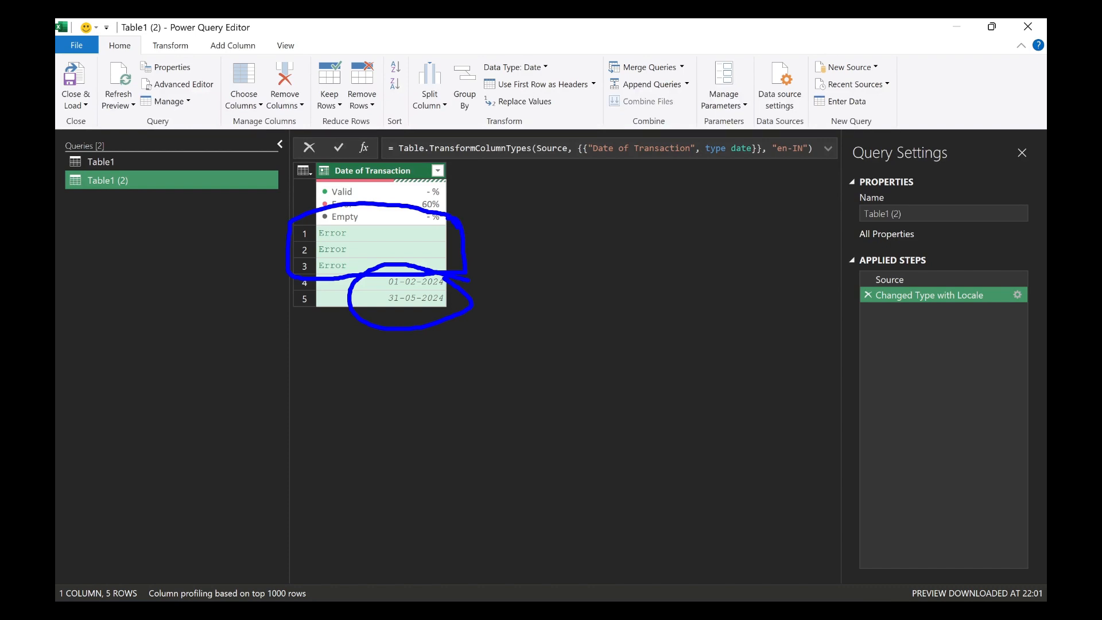
key(Escape)
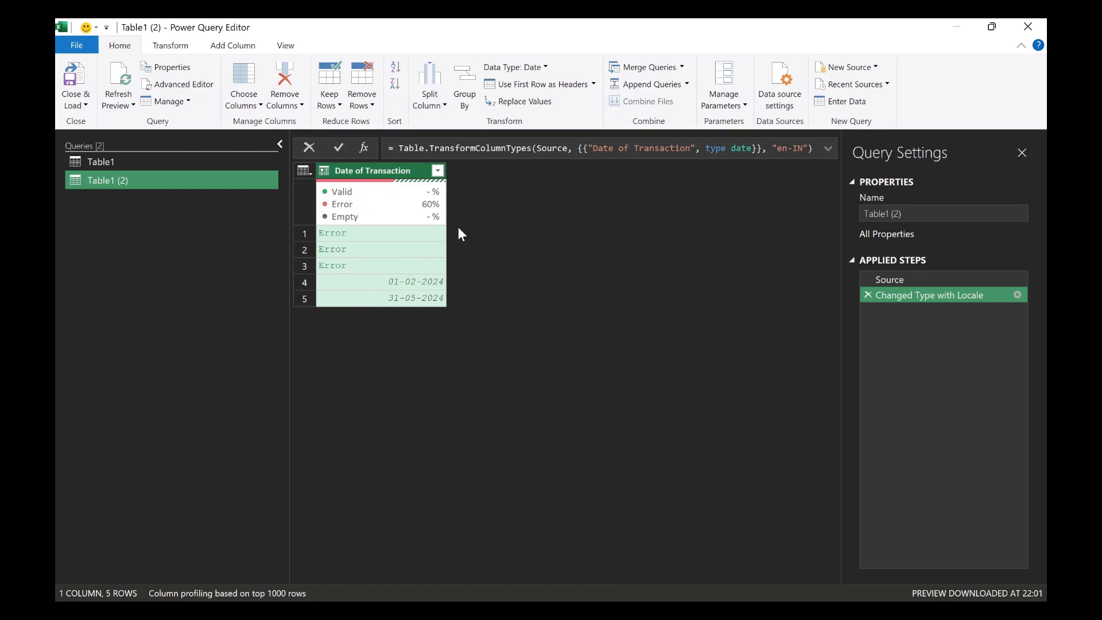
Delete the Changed Type with Locale step from the query
click(867, 296)
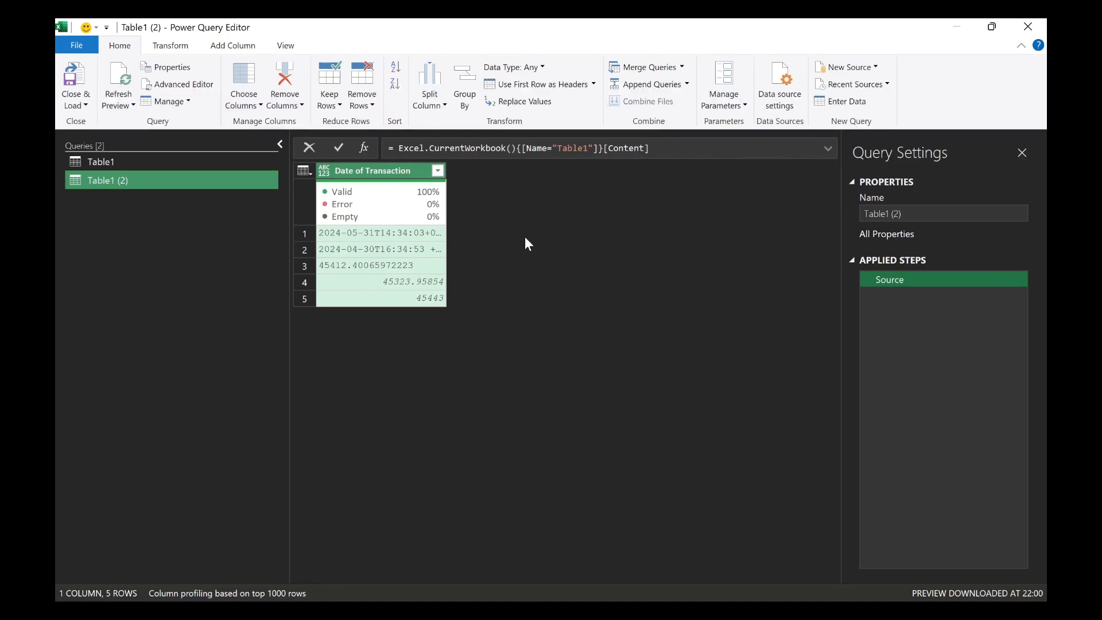
Copy the entire try/otherwise date conversion formula from the open Notepad note and return to the Power Query Editor
key(alt+Tab)
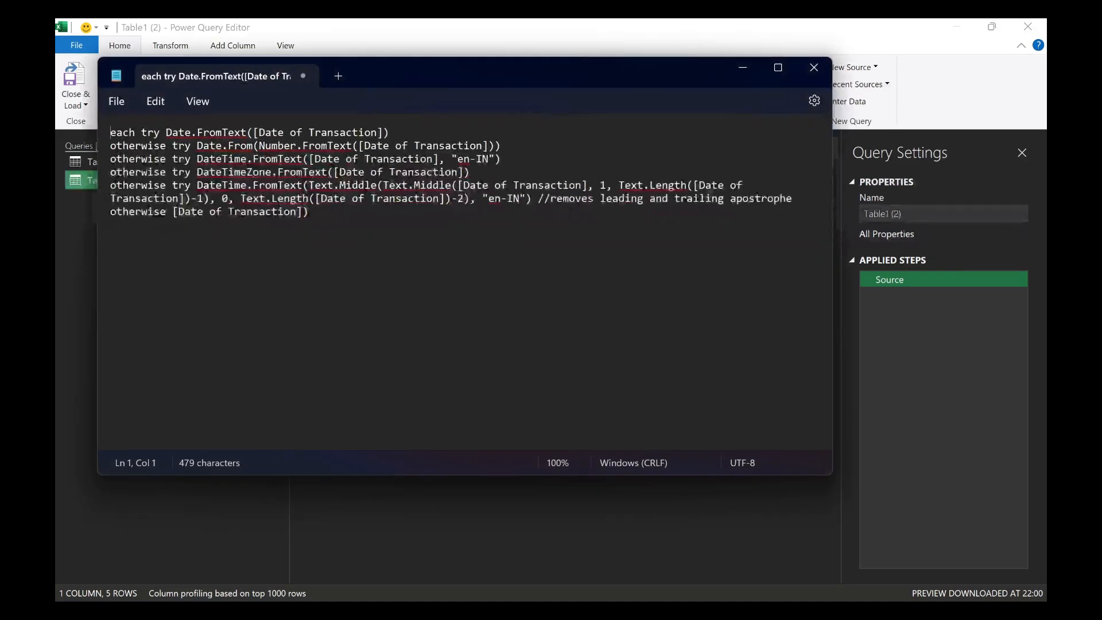
key(ctrl+a)
key(alt+Tab)
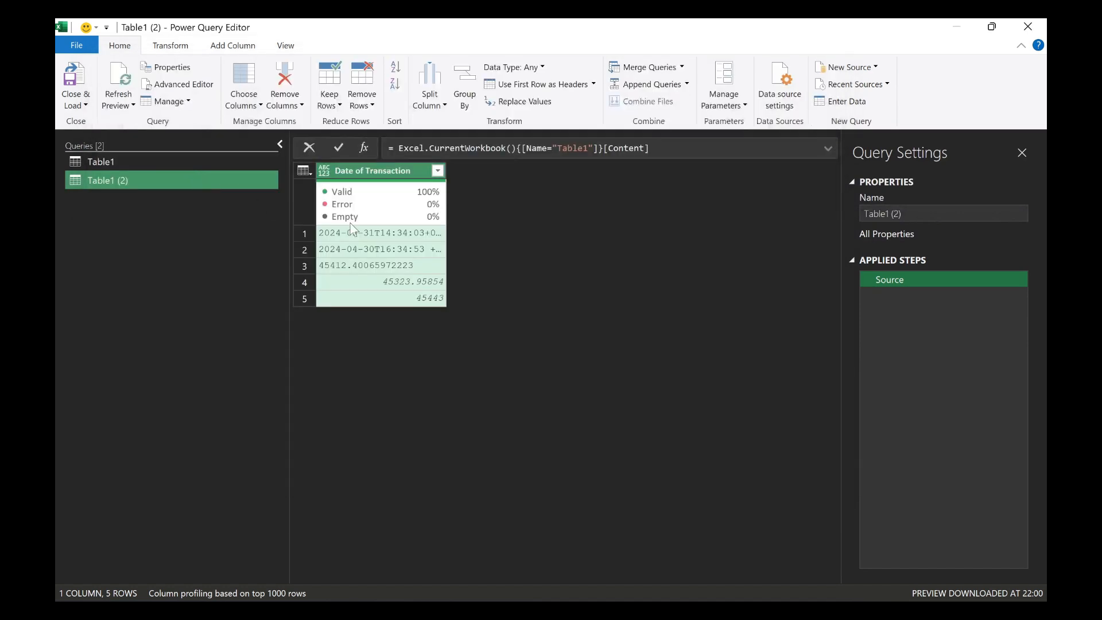
Start a custom column named Final Dates and paste the copied try/otherwise conversion formula as its formula
click(227, 47)
click(127, 97)
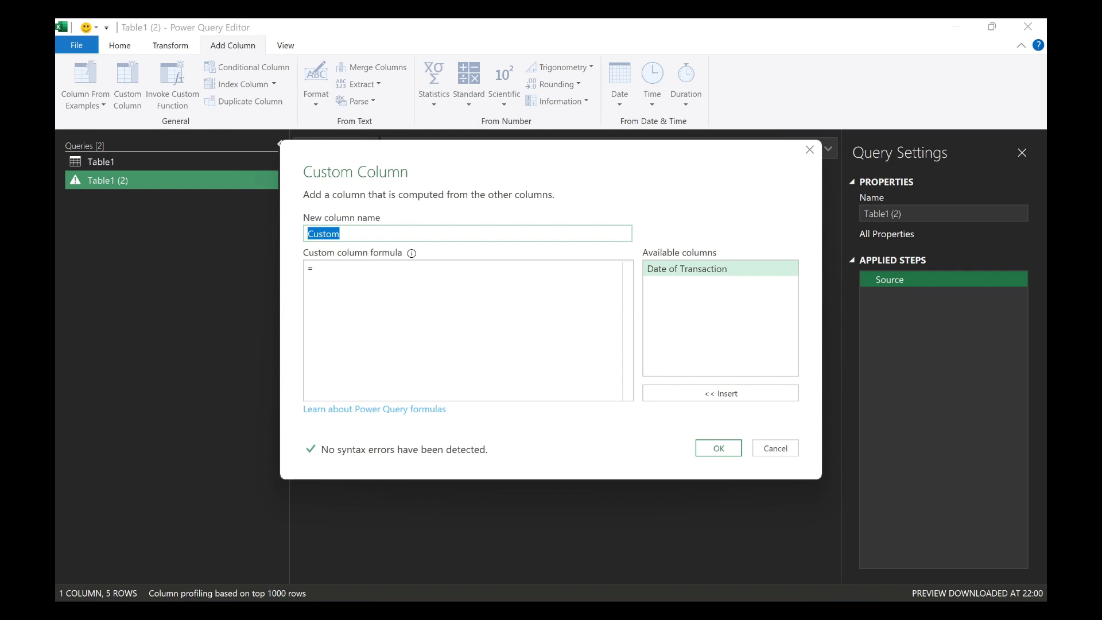
text(Final)
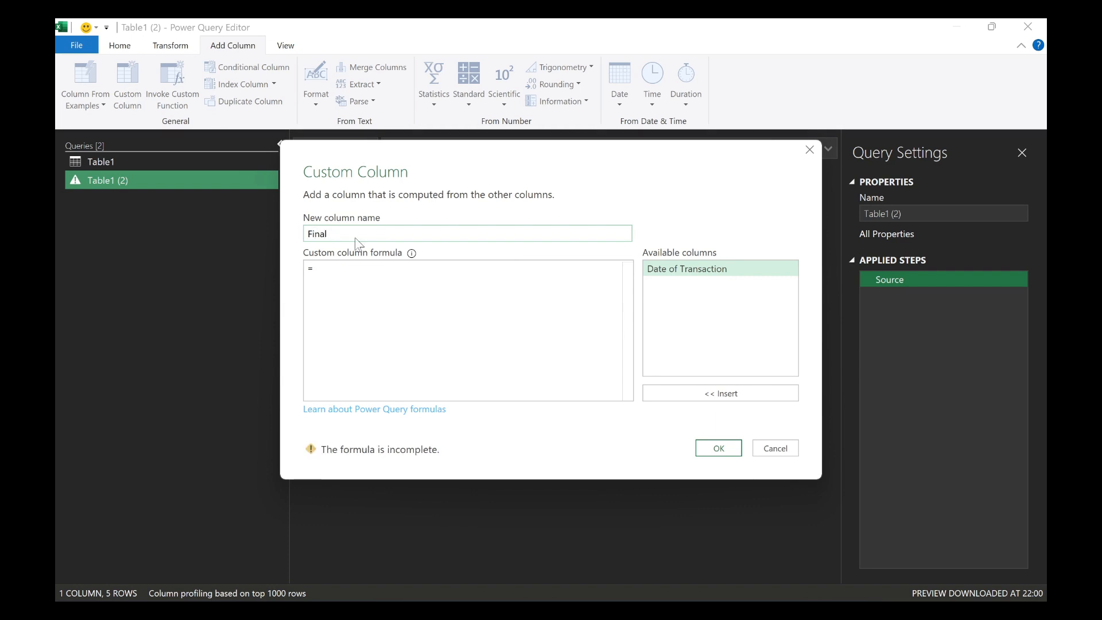
text( Dates)
key(Tab)
key(ctrl+v)
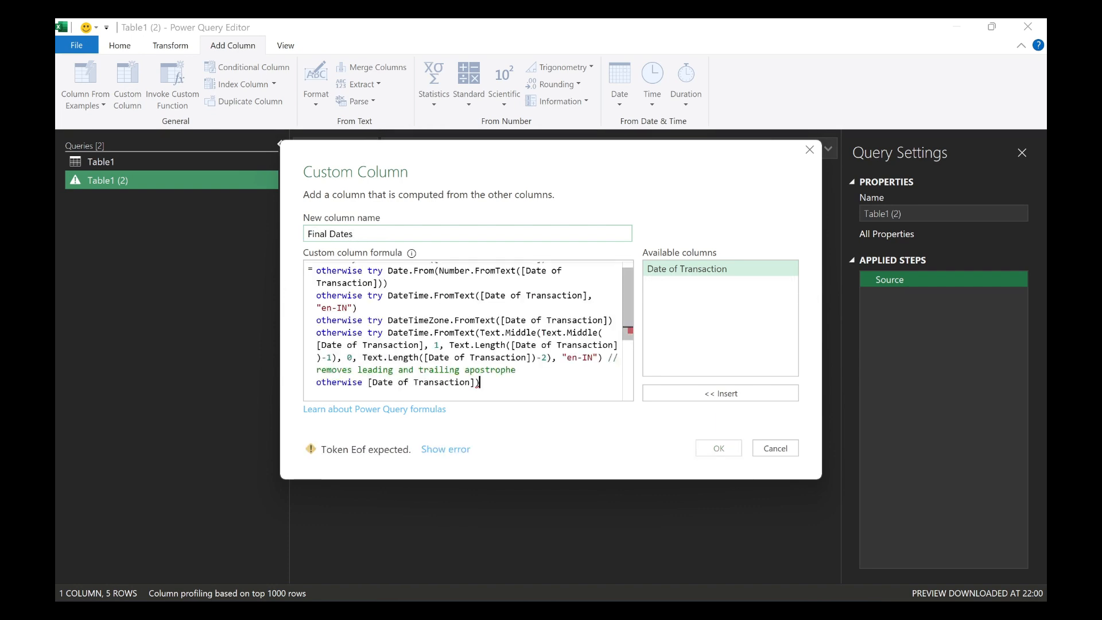
scroll(485, 301, up, 1)
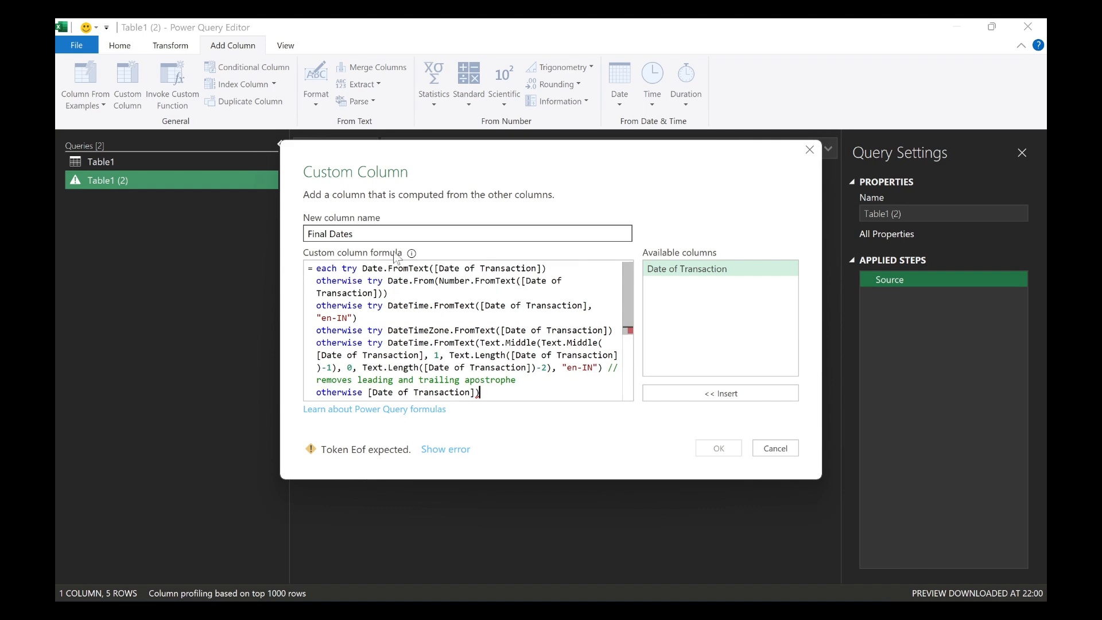
Move the Custom Column dialog off the data and review the formula's date conversions against the Date of Transaction column
drag(505, 161, 669, 219)
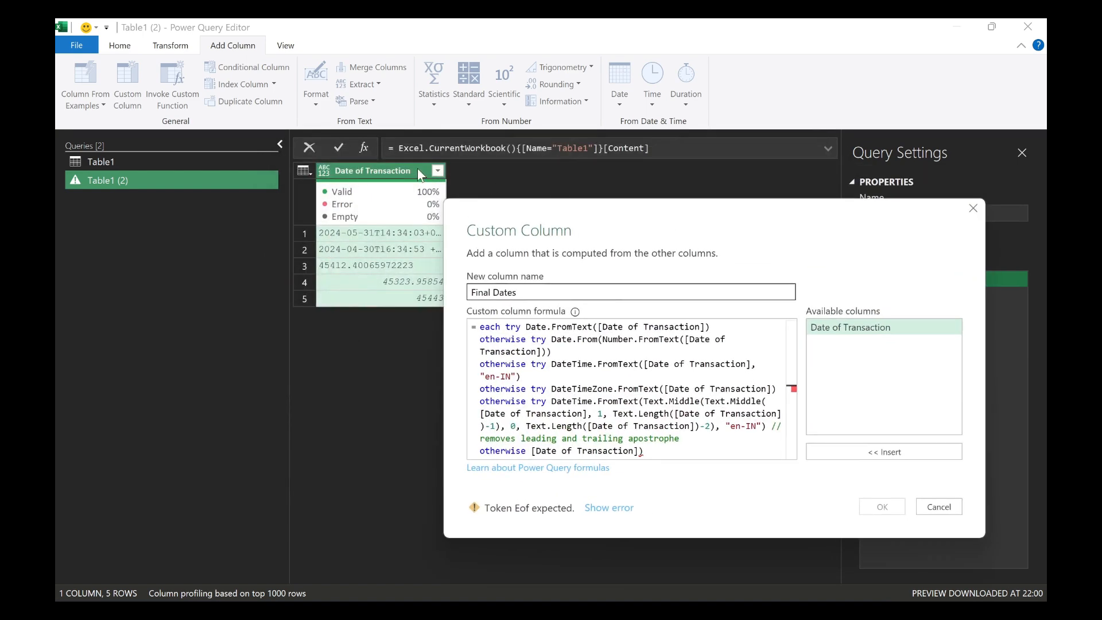
key(ctrl+2)
mouse_move(421, 170)
mouse_down()
mouse_move(352, 149)
mouse_move(420, 150)
mouse_up()
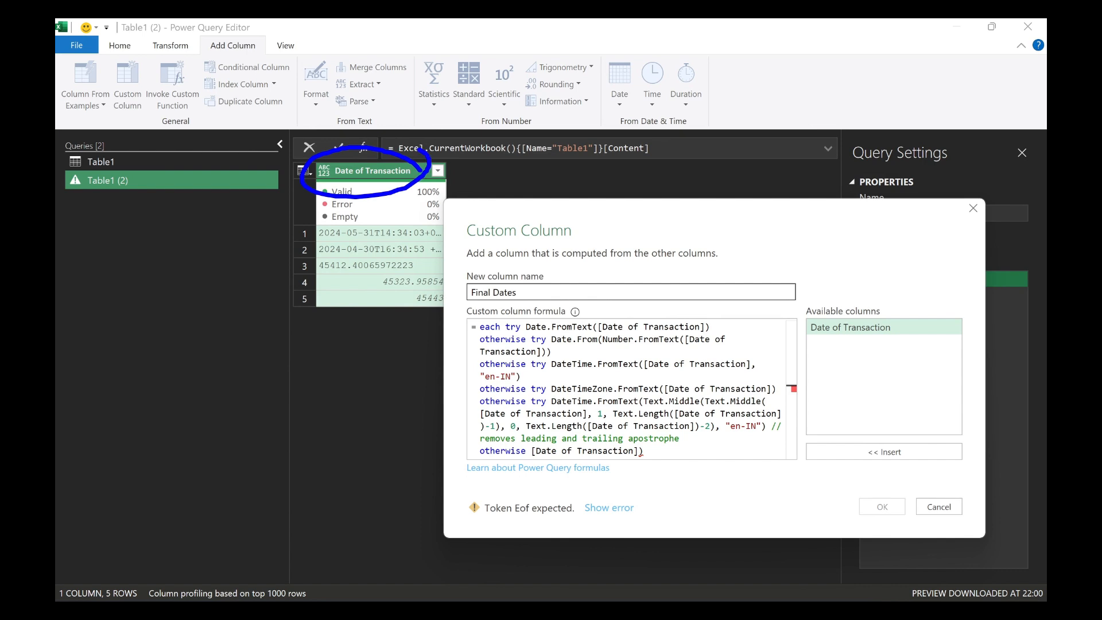
mouse_move(717, 323)
mouse_down()
mouse_move(578, 330)
mouse_move(727, 314)
mouse_move(674, 315)
mouse_up()
drag(603, 337, 703, 337)
key(Escape)
scroll(700, 368, down, 3)
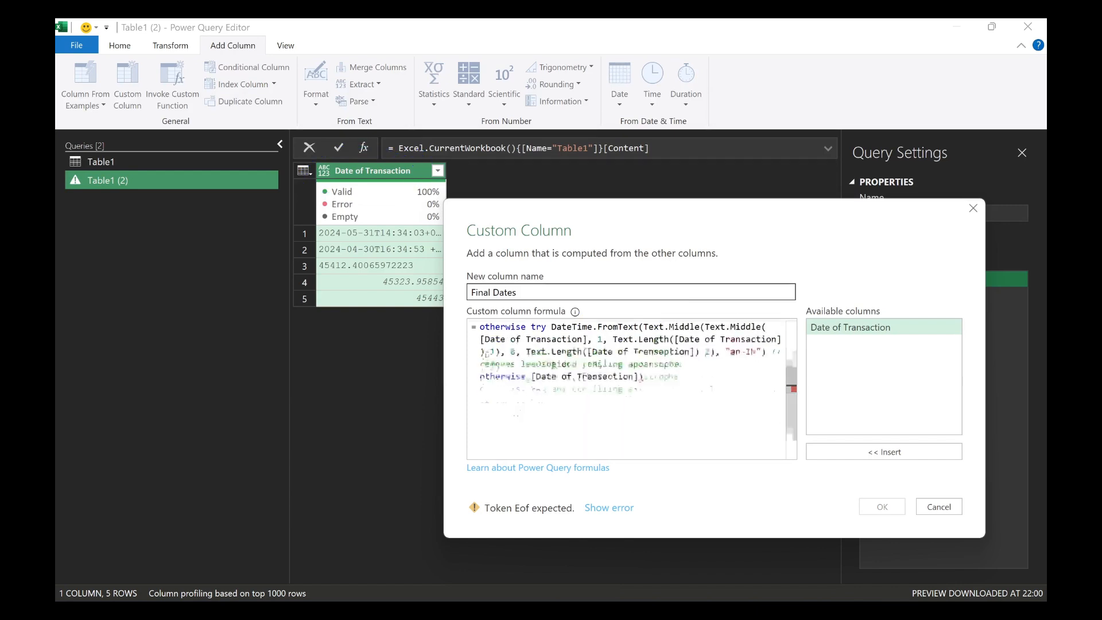
scroll(700, 367, up, 3)
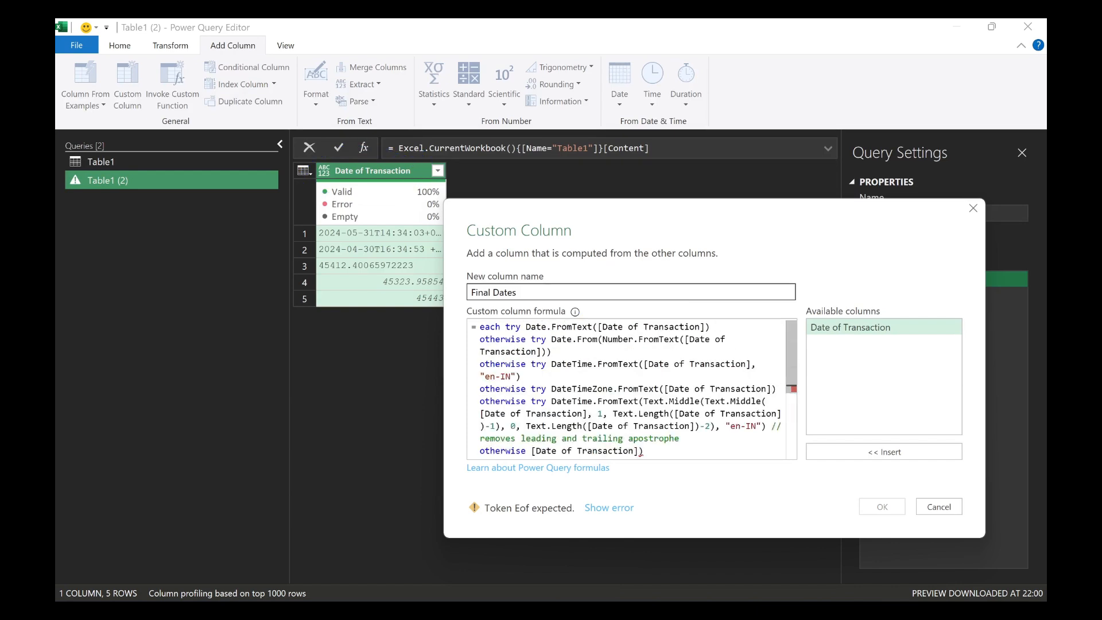
Remove the extra closing parenthesis at the end of the custom formula and add the Final Dates column
key(BackSpace)
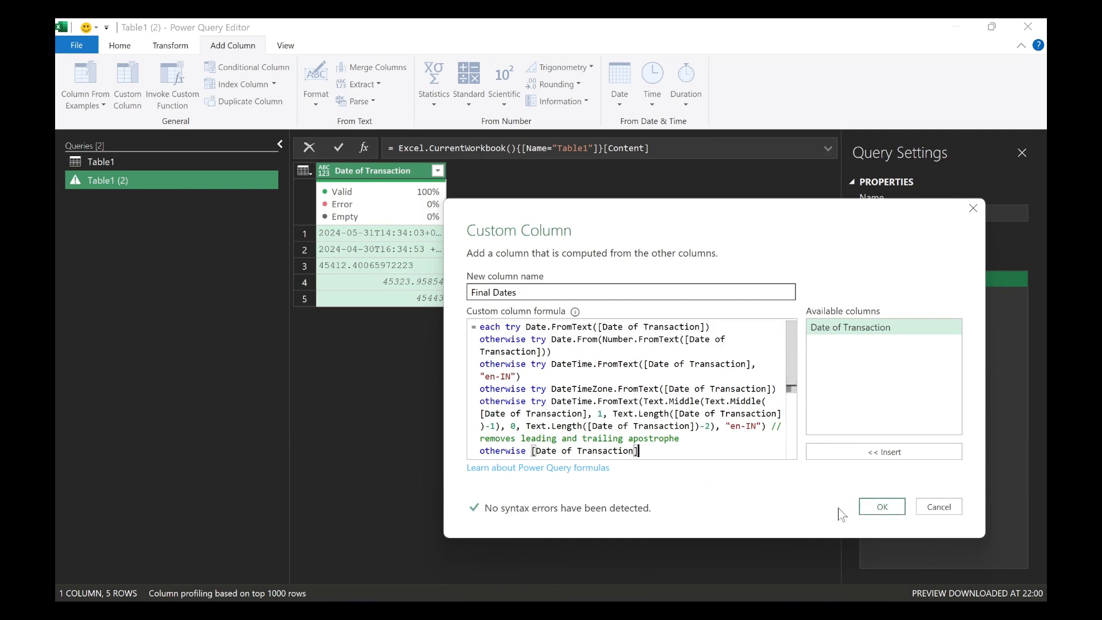
click(878, 506)
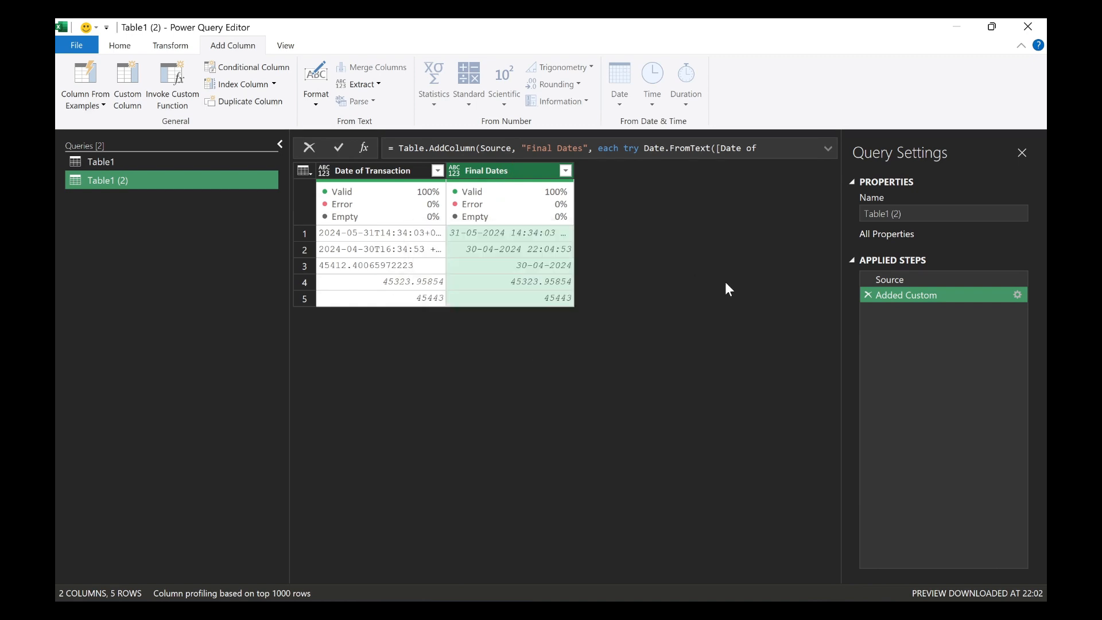
Change the Final Dates column's type using locale, with data type Date
right_click(505, 172)
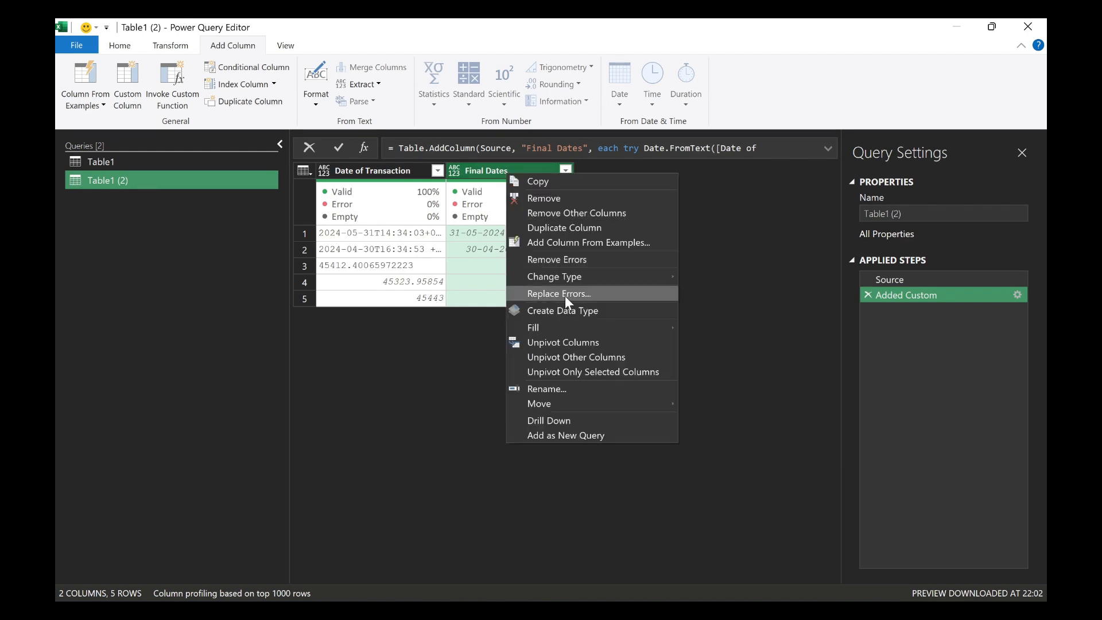
mouse_move(585, 274)
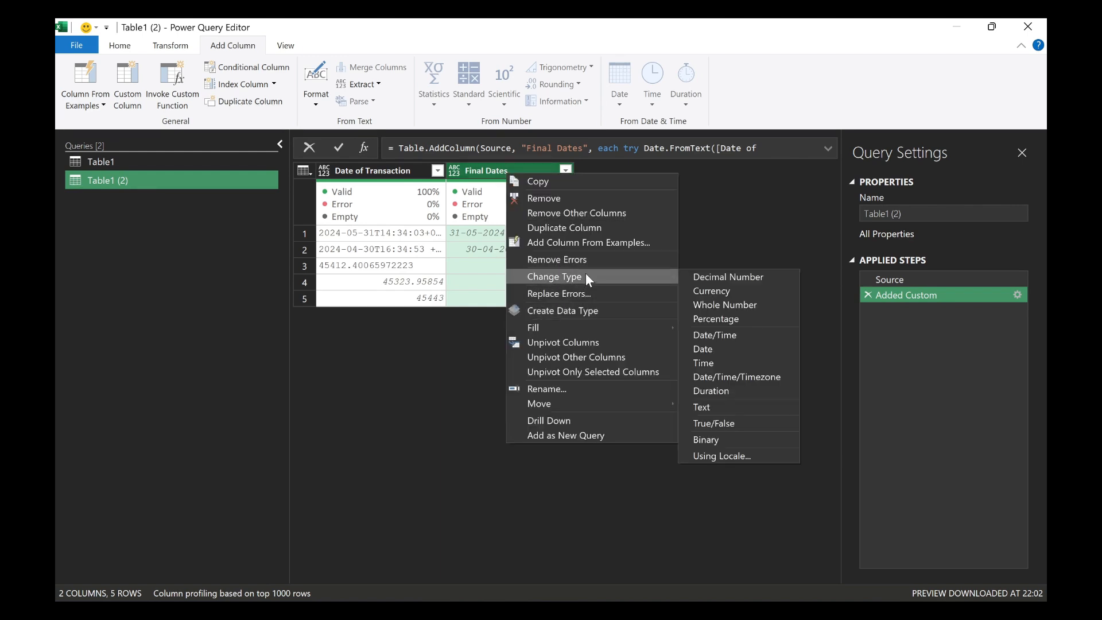
click(735, 456)
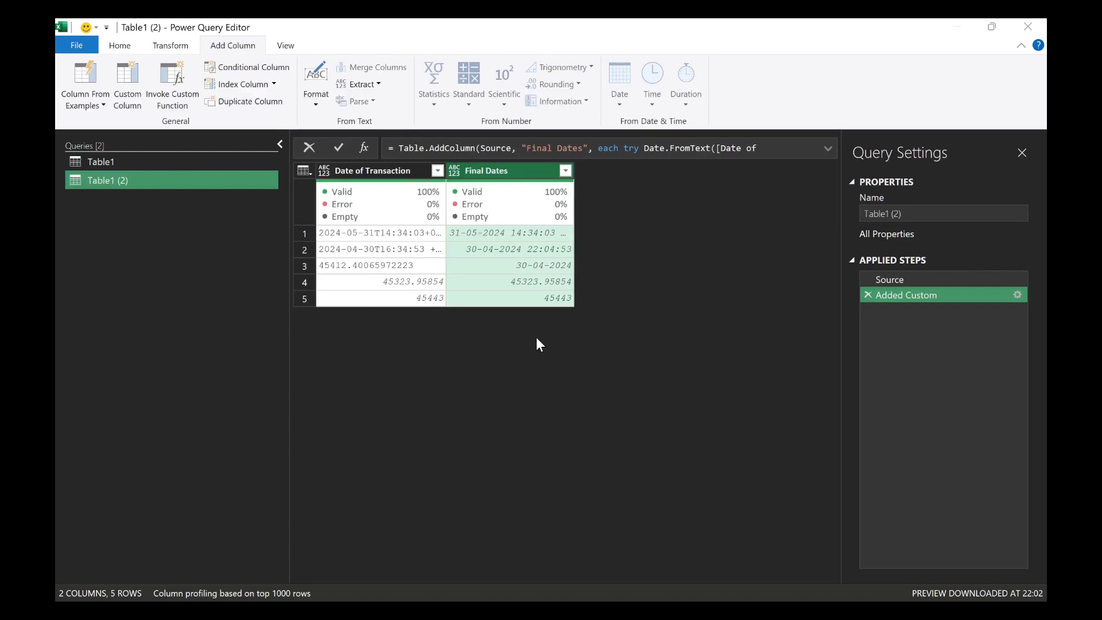
click(403, 307)
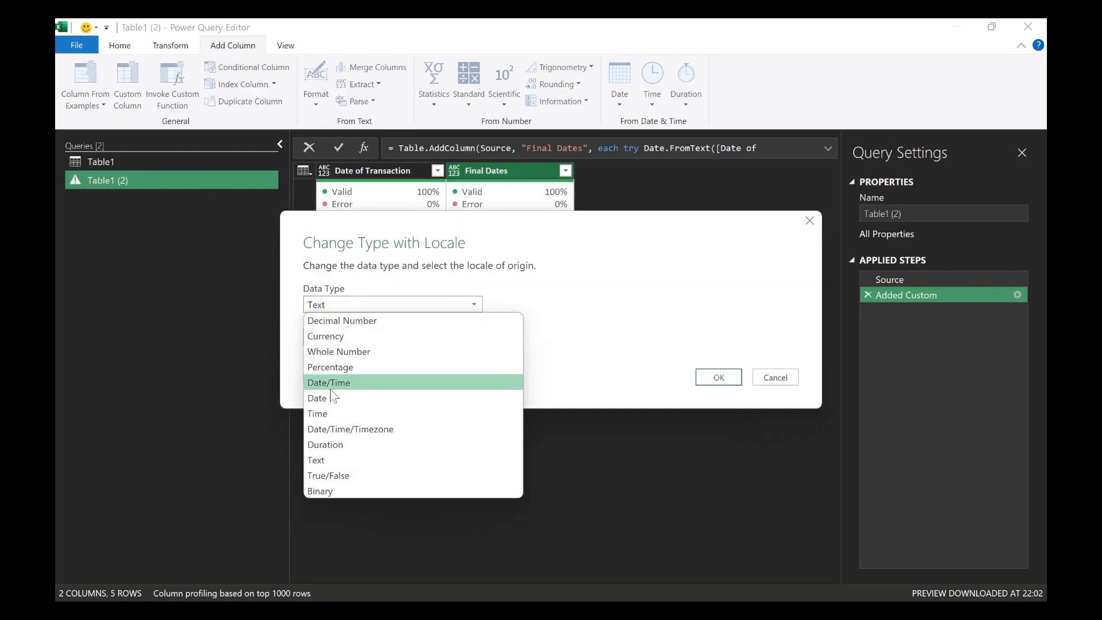
click(359, 397)
click(720, 469)
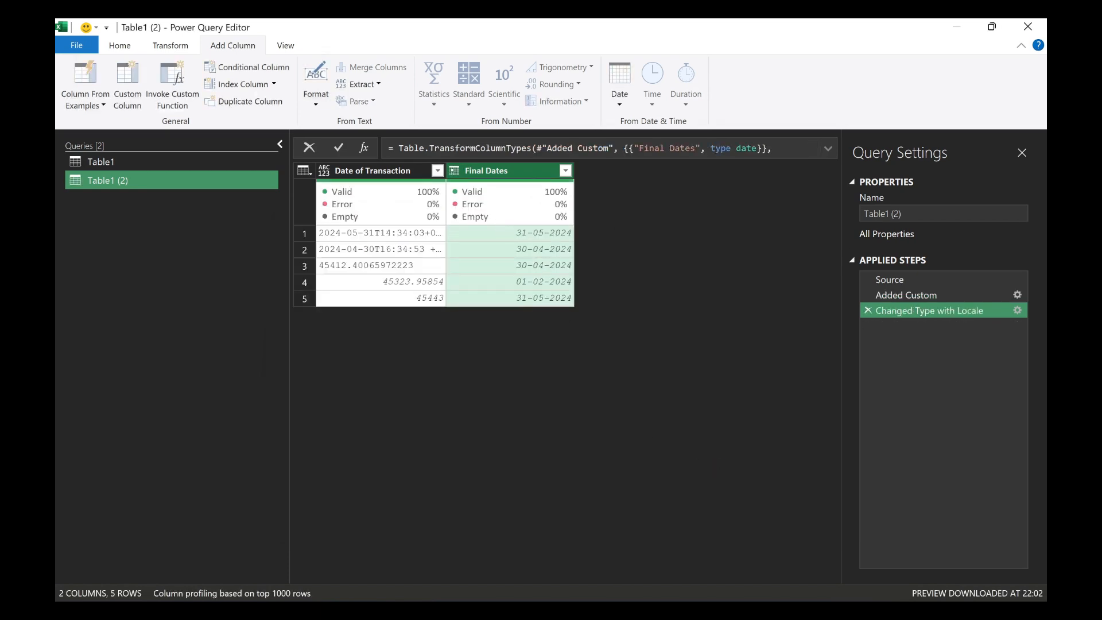
mouse_move(592, 220)
mouse_down()
mouse_move(467, 351)
mouse_move(603, 235)
mouse_move(591, 217)
mouse_up()
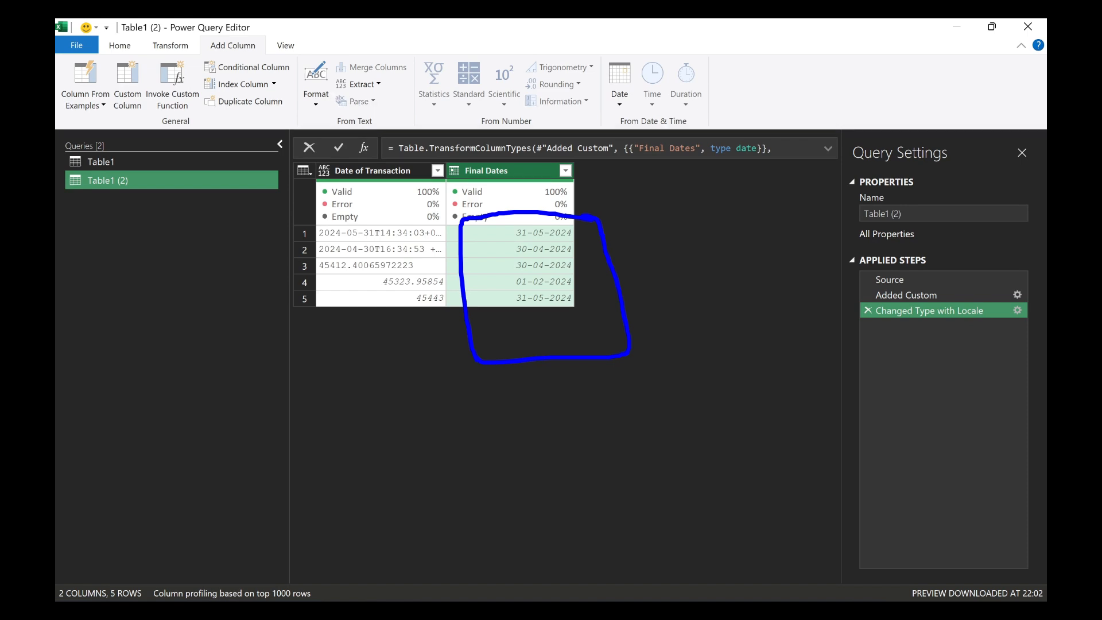
Close the Power Query Editor and keep the changes so the query loads into the workbook
click(1028, 27)
key(Return)
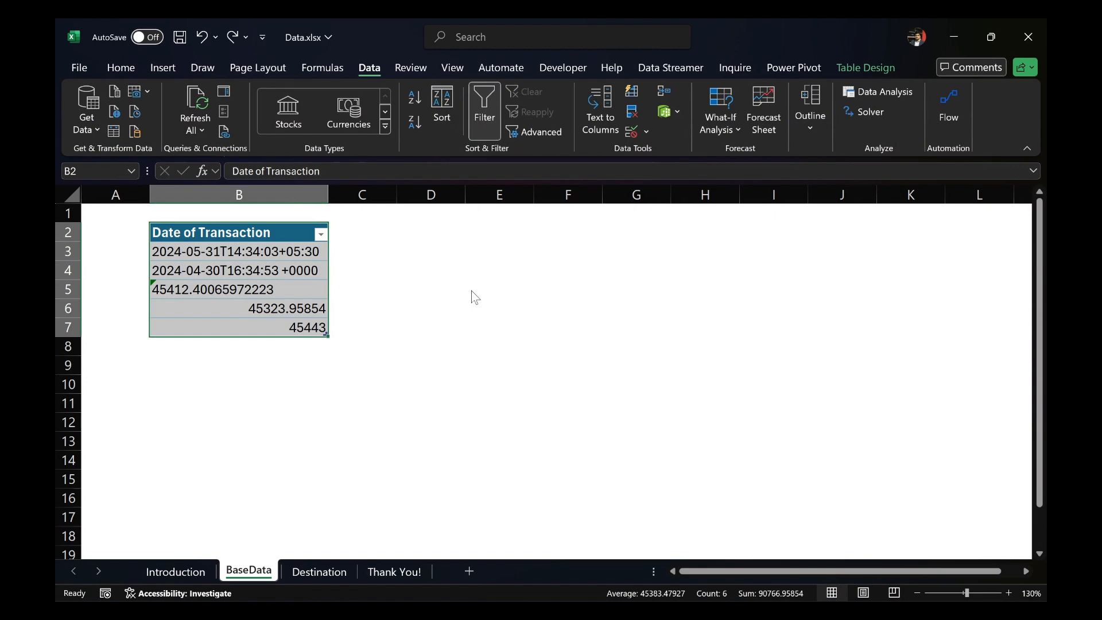
Compare the Final Dates and Date of Transaction columns in the loaded table and go to the Thank You! sheet
click(232, 191)
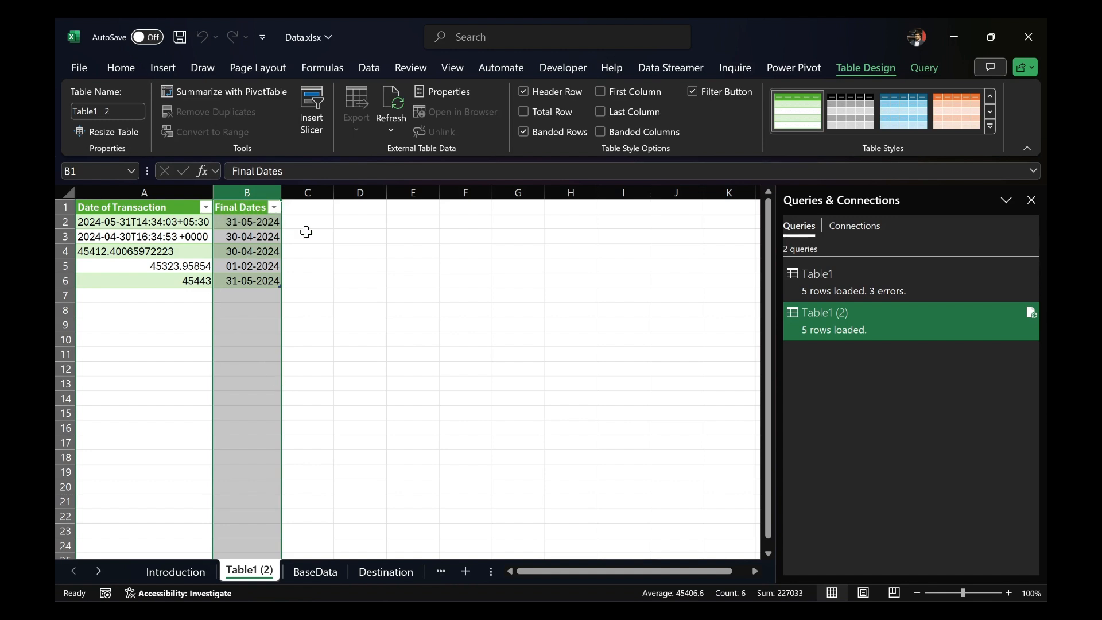
click(122, 192)
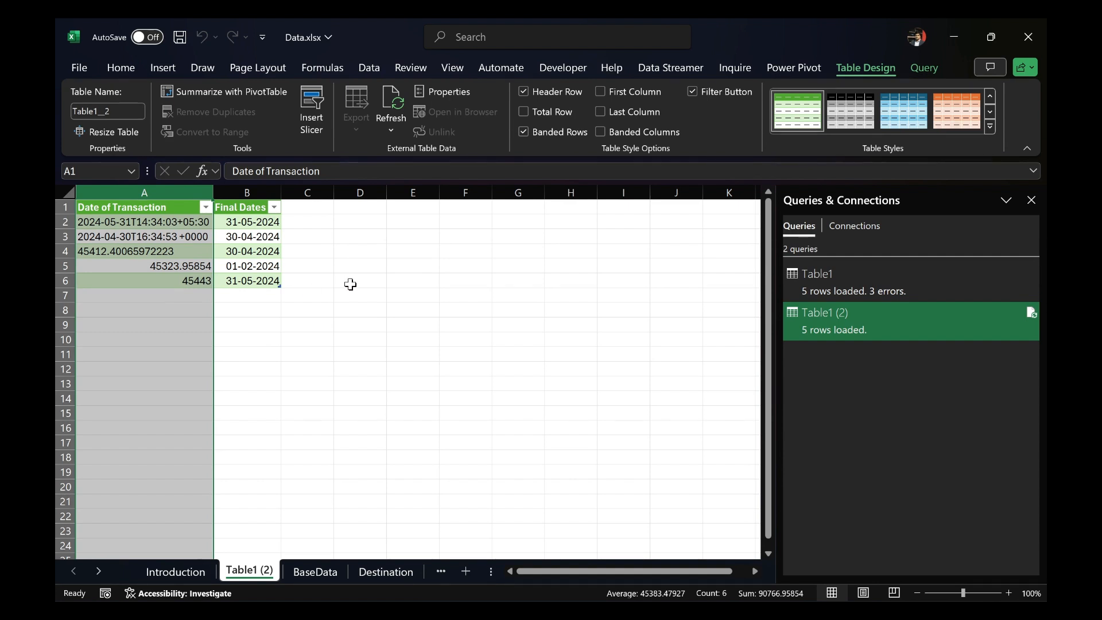
key(ctrl+Page_Down)
key(ctrl+Page_Down)
key(ctrl+Page_Down)
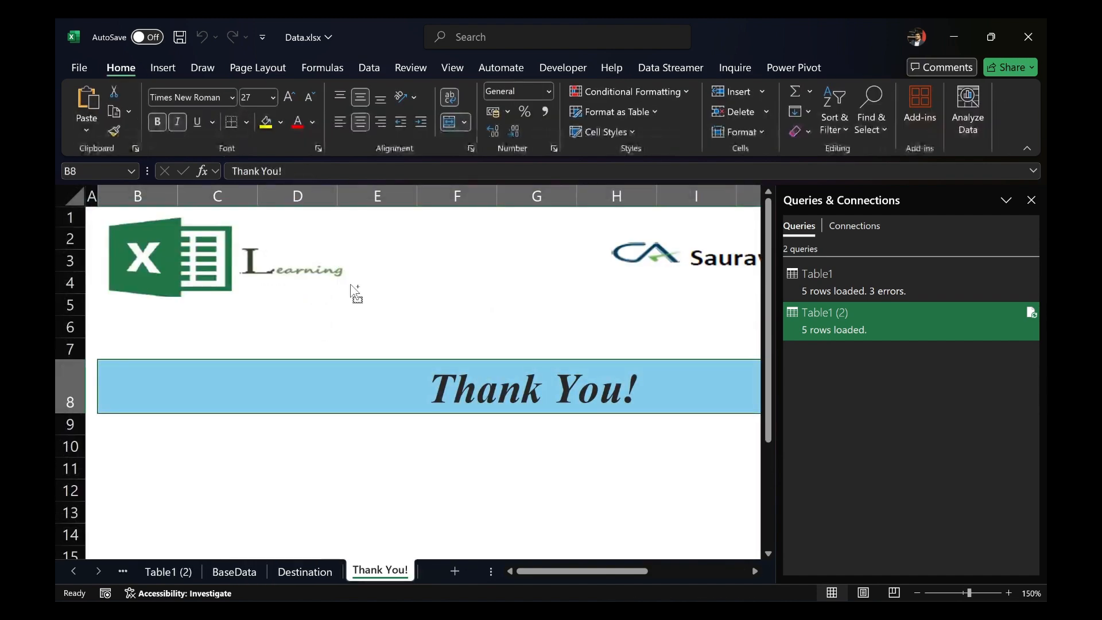